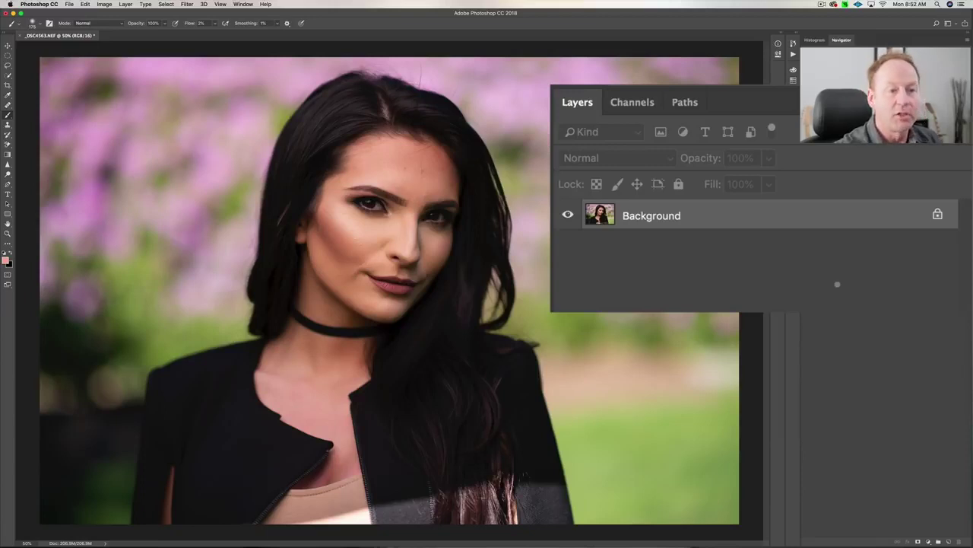
# Duplicate the portrait into two layers named low and high
pyautogui.press('super+j')
pyautogui.press('super+j')
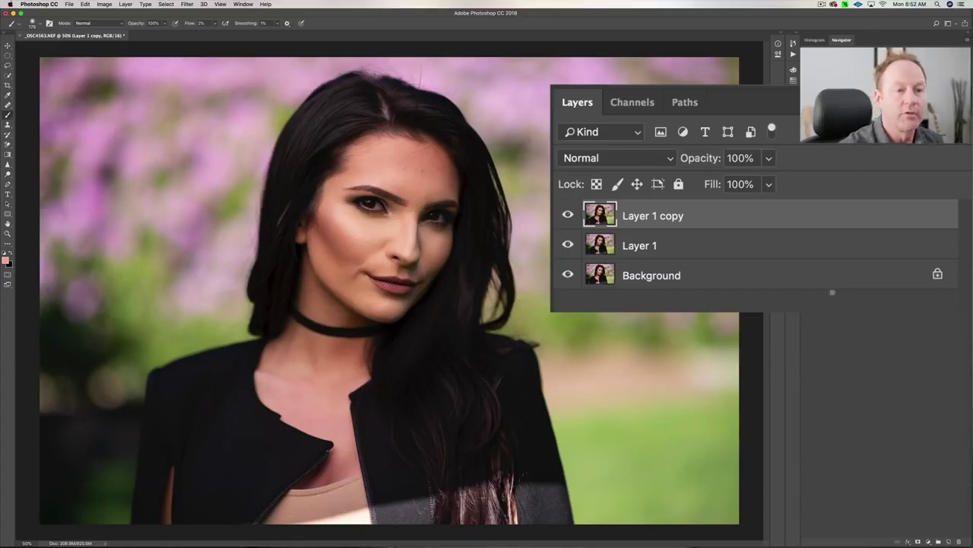
pyautogui.doubleClick(642, 245)
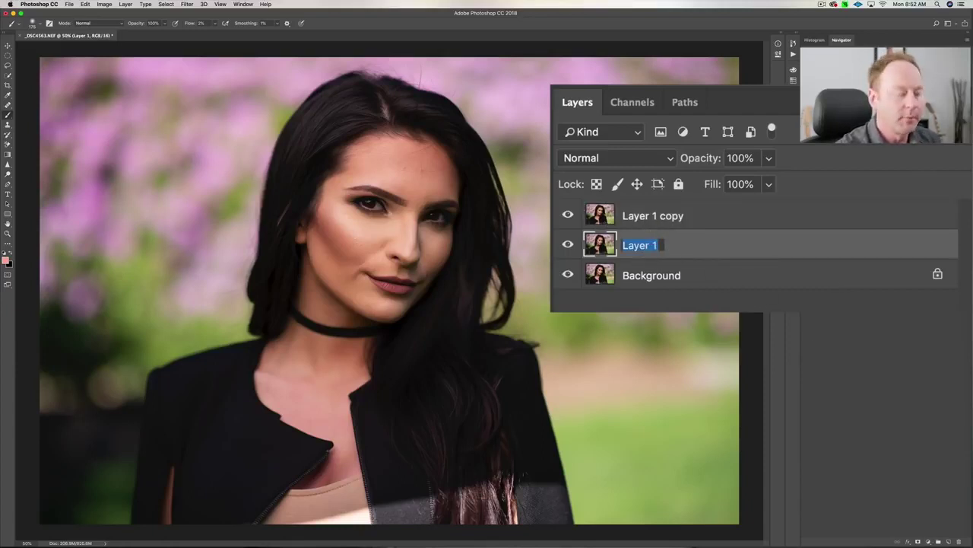
pyautogui.write('low')
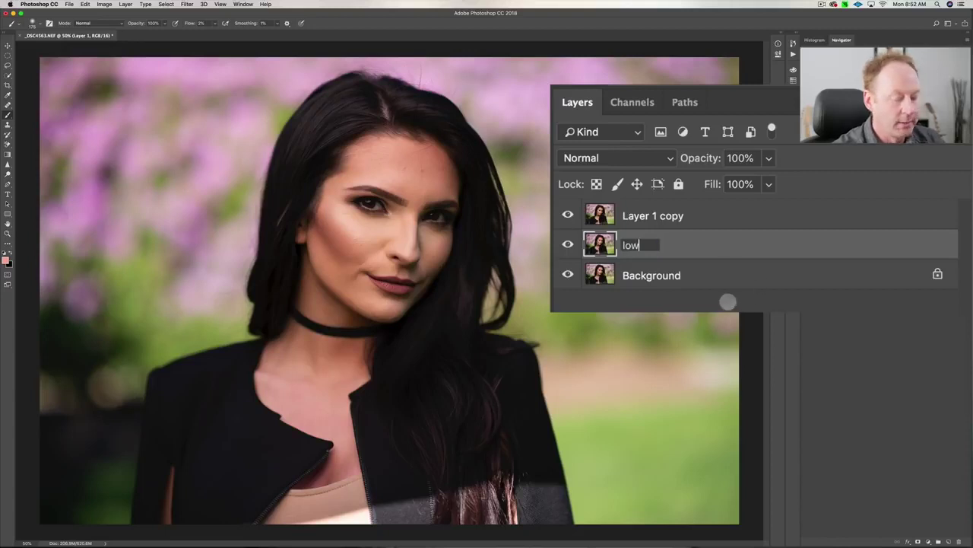
pyautogui.doubleClick(665, 215)
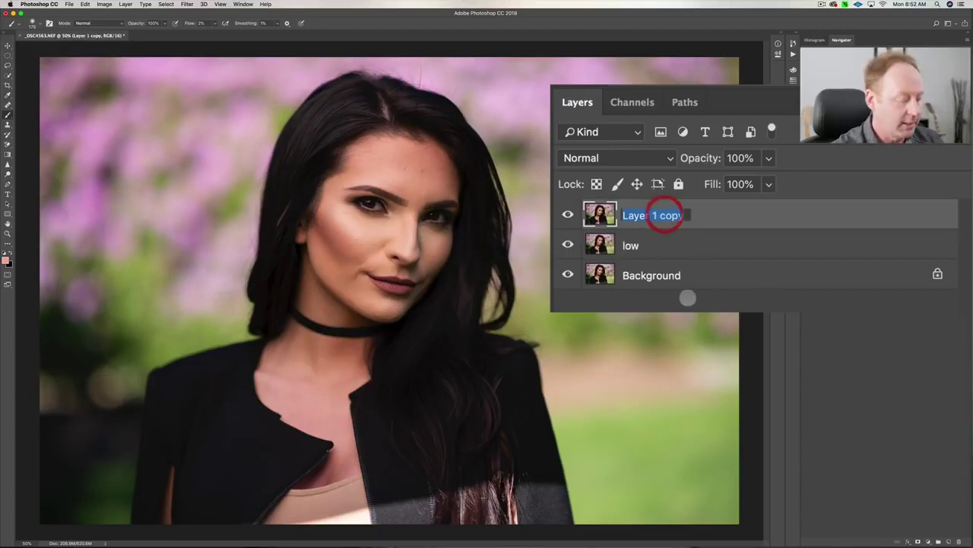
pyautogui.write('high')
pyautogui.press('Return')
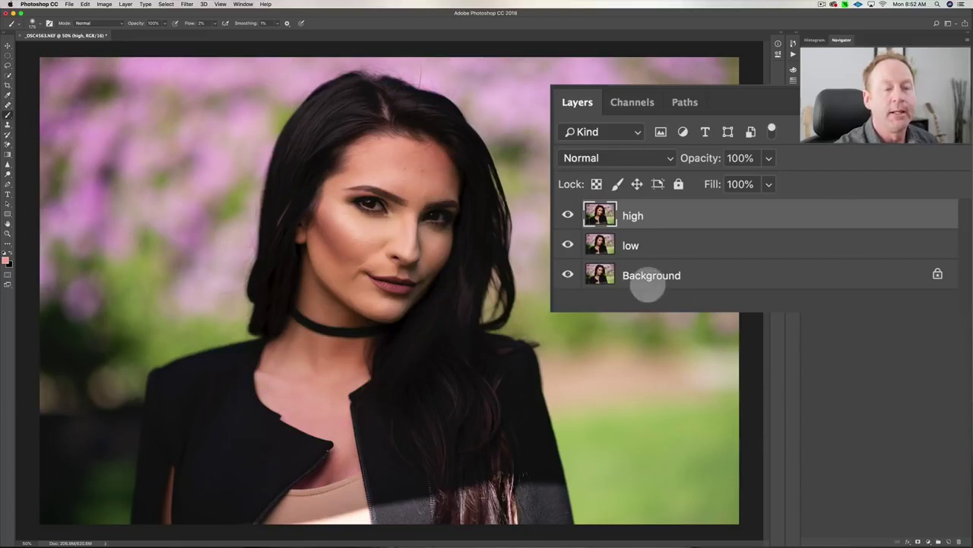
# Select the low layer and hide the high layer
pyautogui.click(666, 241)
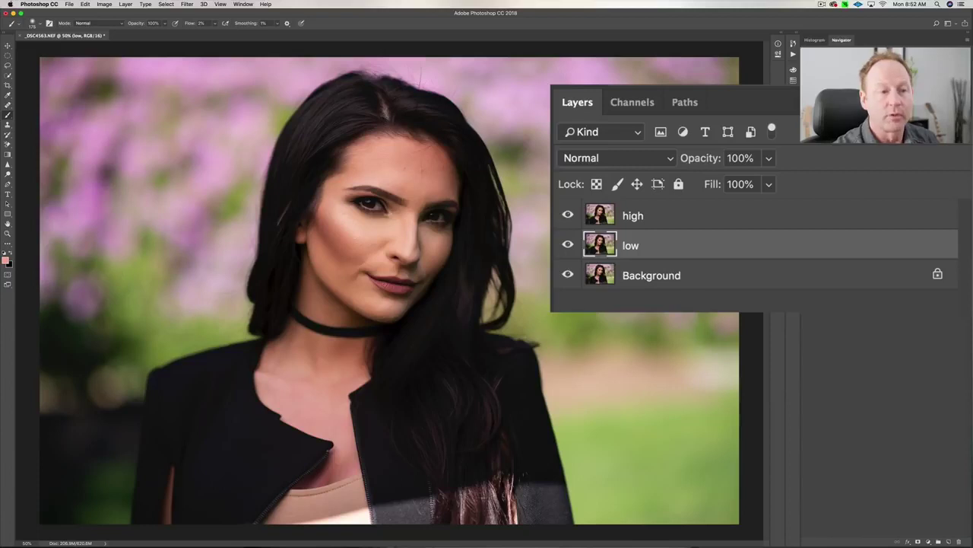
pyautogui.click(567, 215)
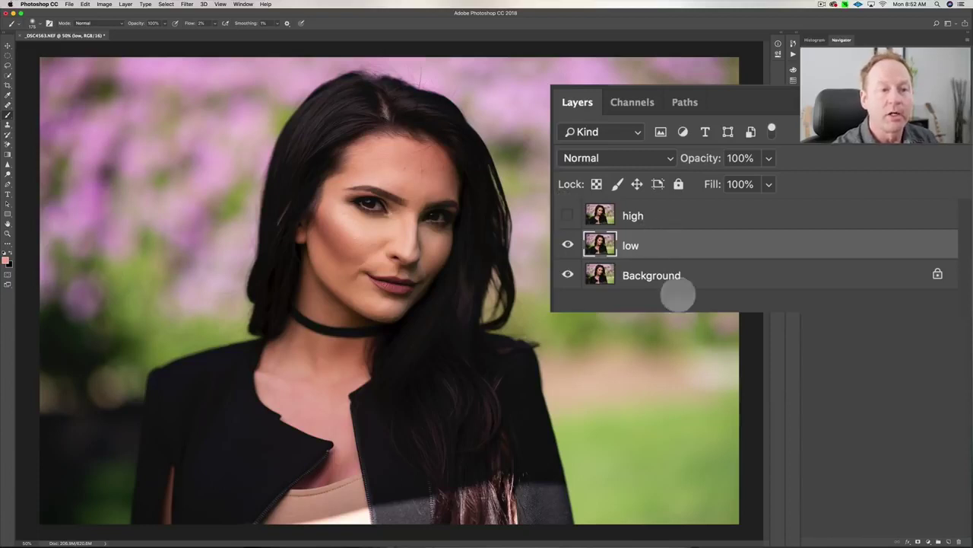
pyautogui.click(663, 245)
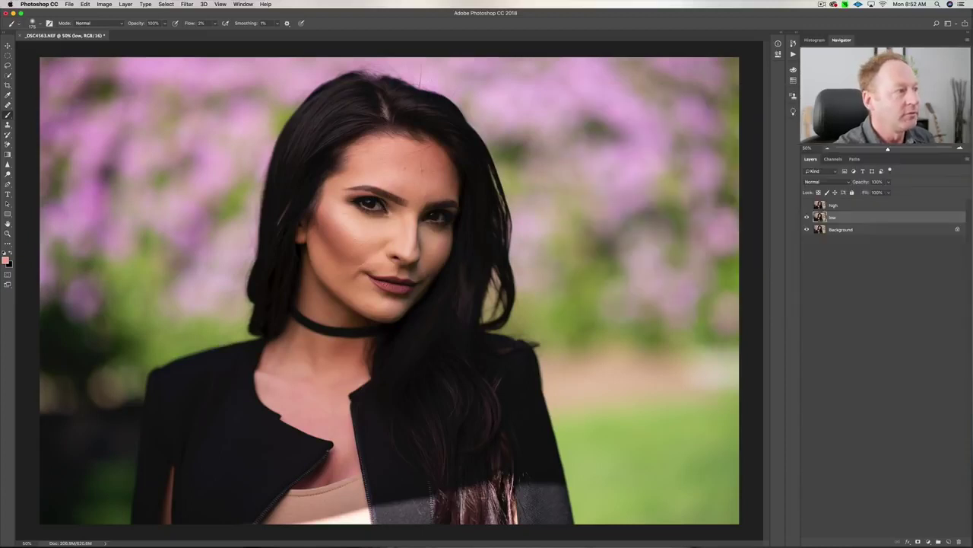
# Blur the low layer with a 10-pixel Gaussian Blur, checking lips, forehead and cheeks first
pyautogui.click(187, 3)
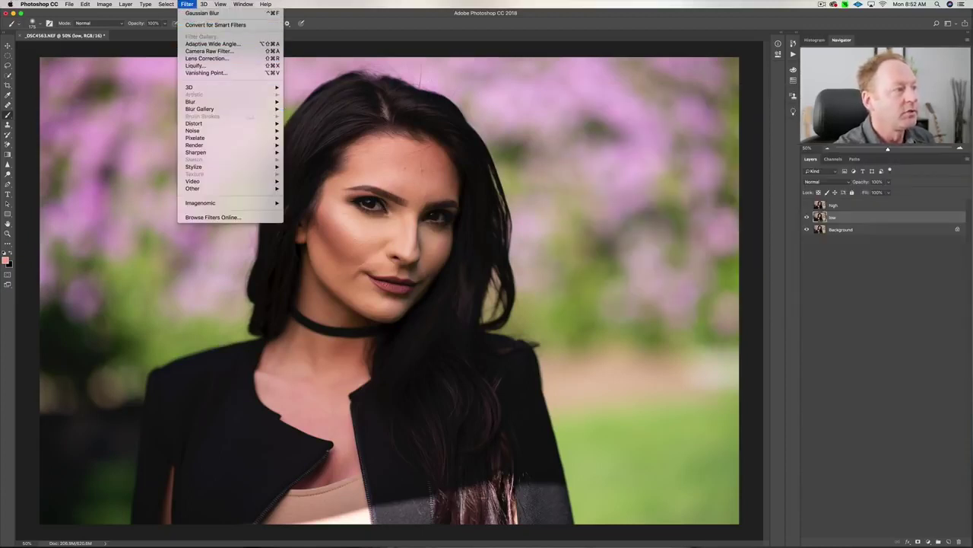
pyautogui.moveTo(245, 101)
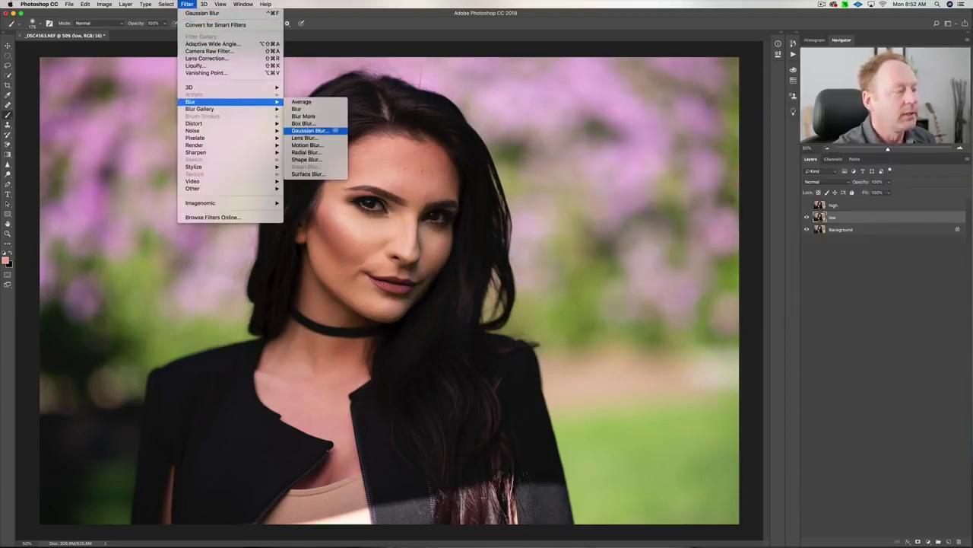
pyautogui.click(312, 130)
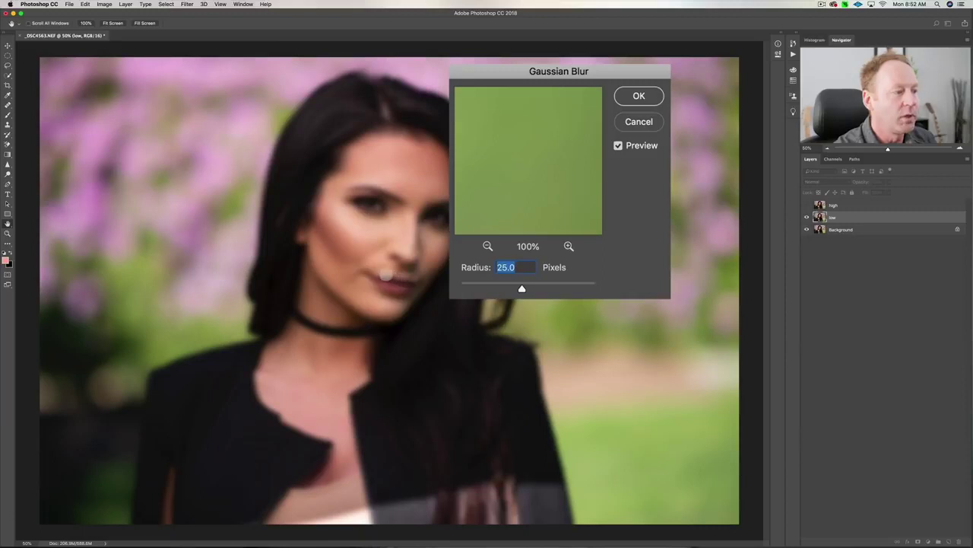
pyautogui.click(386, 276)
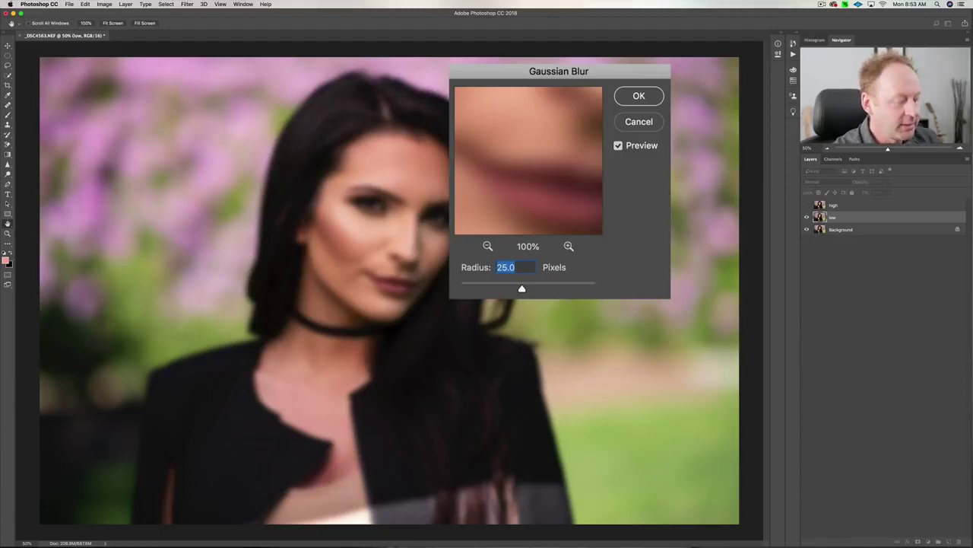
pyautogui.write('10')
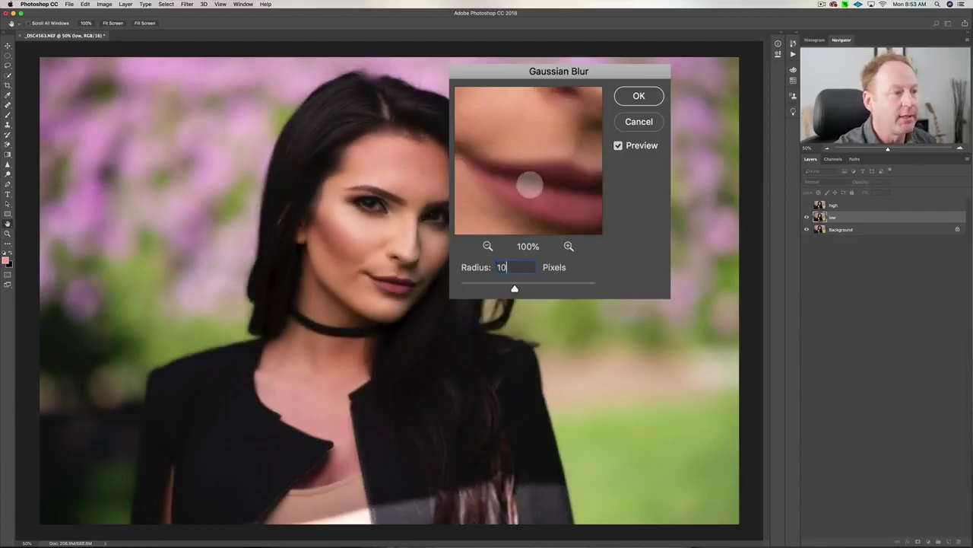
pyautogui.click(423, 171)
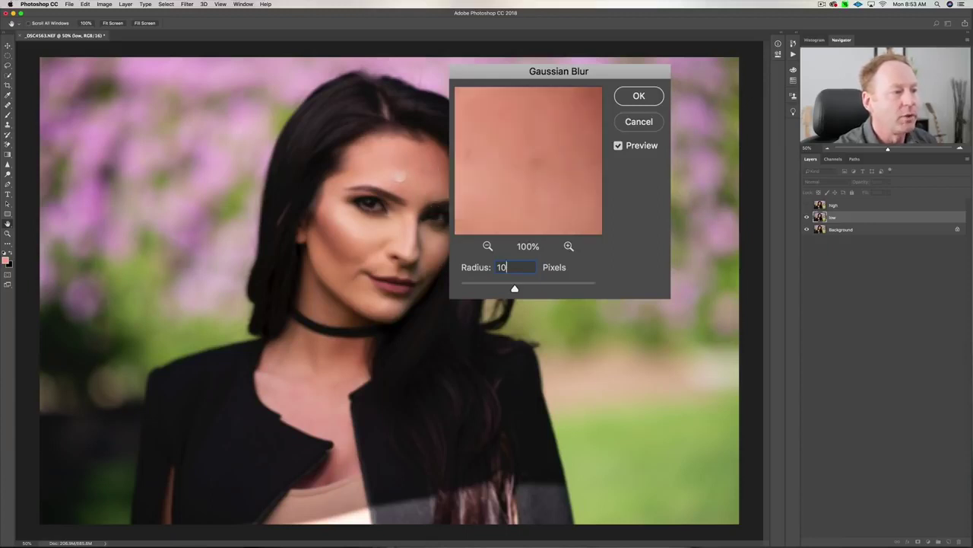
pyautogui.click(439, 222)
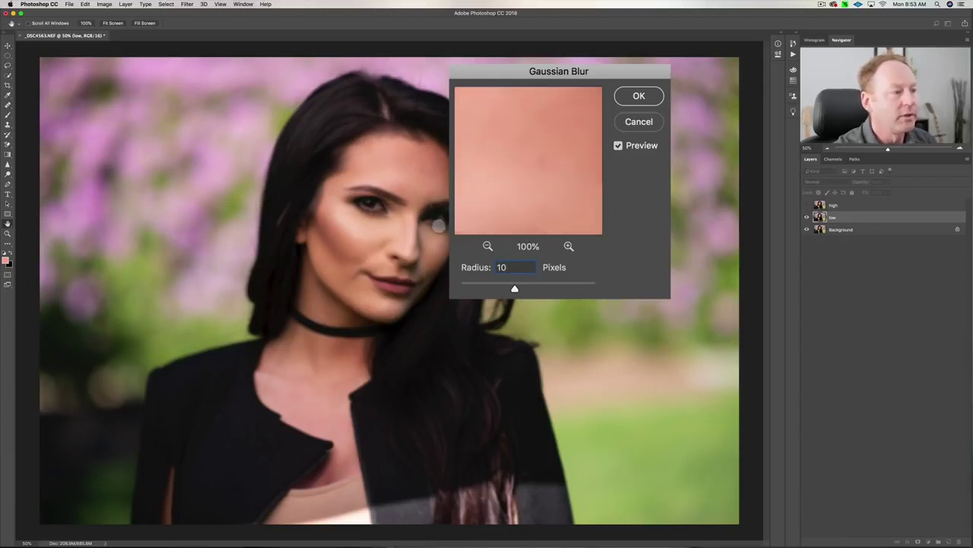
pyautogui.click(369, 227)
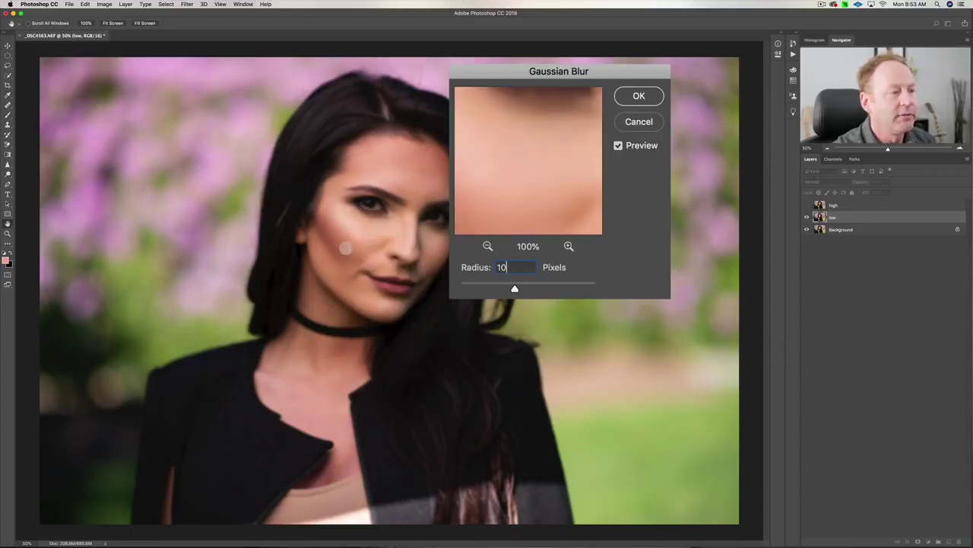
pyautogui.click(346, 248)
pyautogui.click(386, 287)
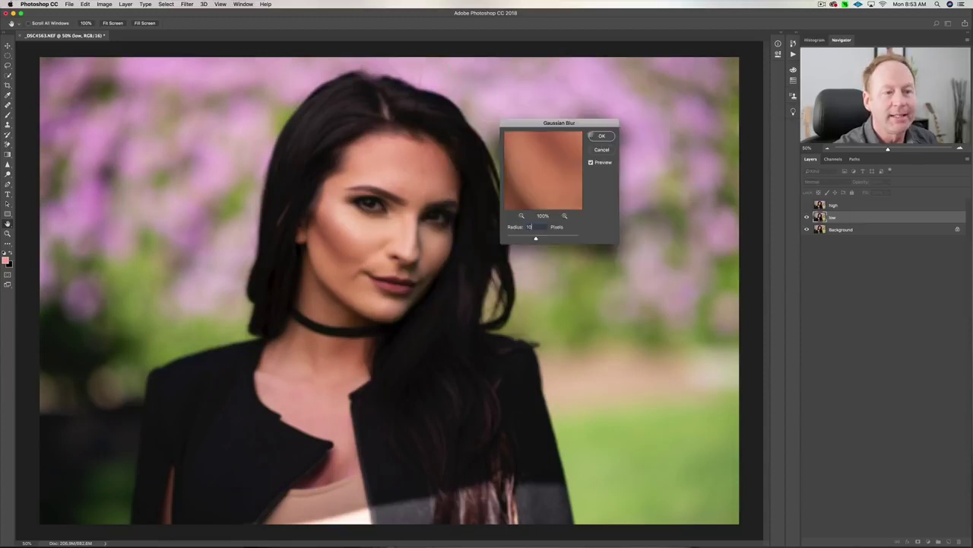
pyautogui.press('Return')
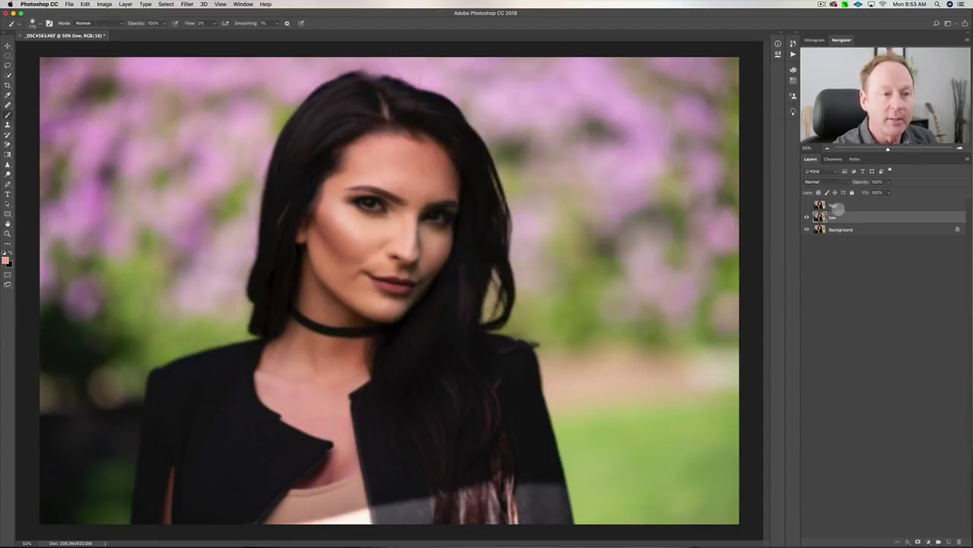
# Make high visible and active, then Apply Image from low, inverted, in Add mode
pyautogui.click(807, 205)
pyautogui.click(844, 206)
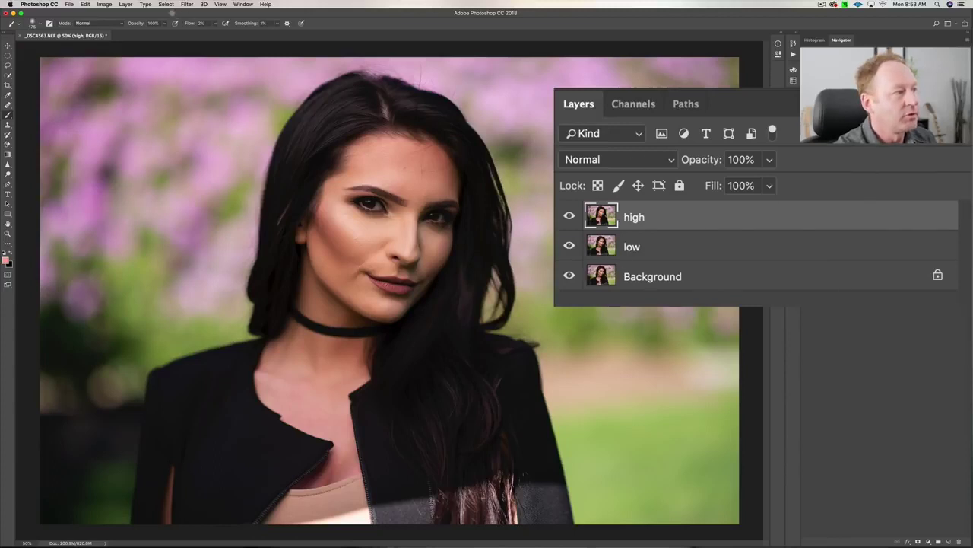
pyautogui.click(104, 4)
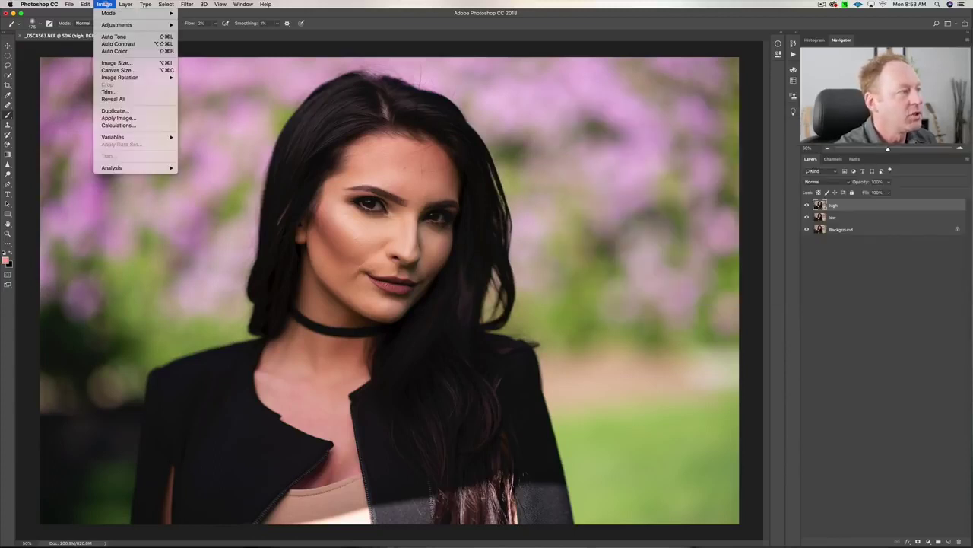
pyautogui.click(136, 118)
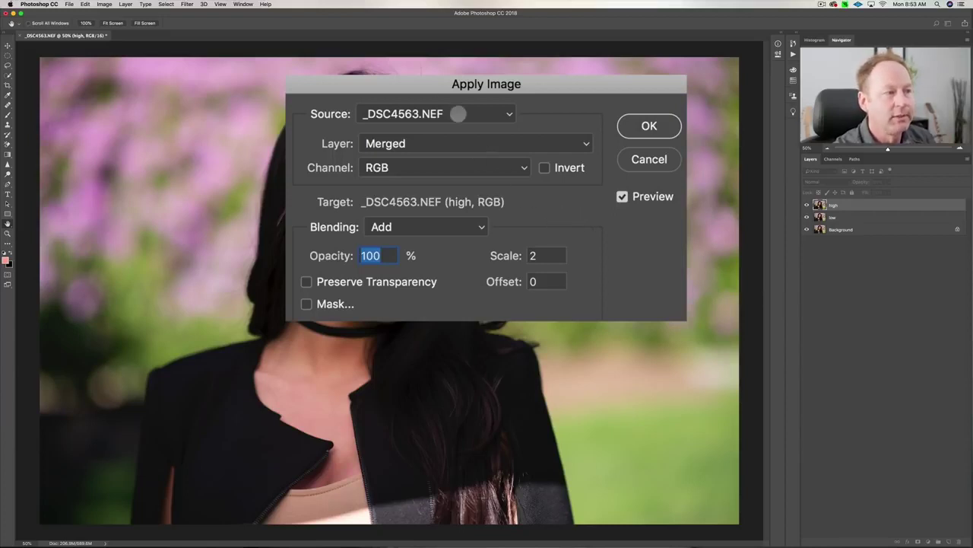
pyautogui.click(425, 145)
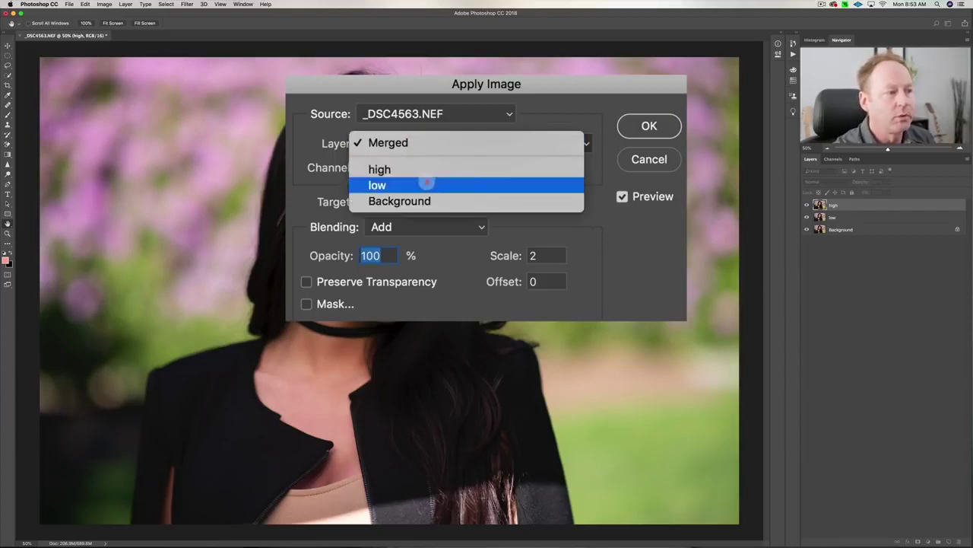
pyautogui.click(426, 181)
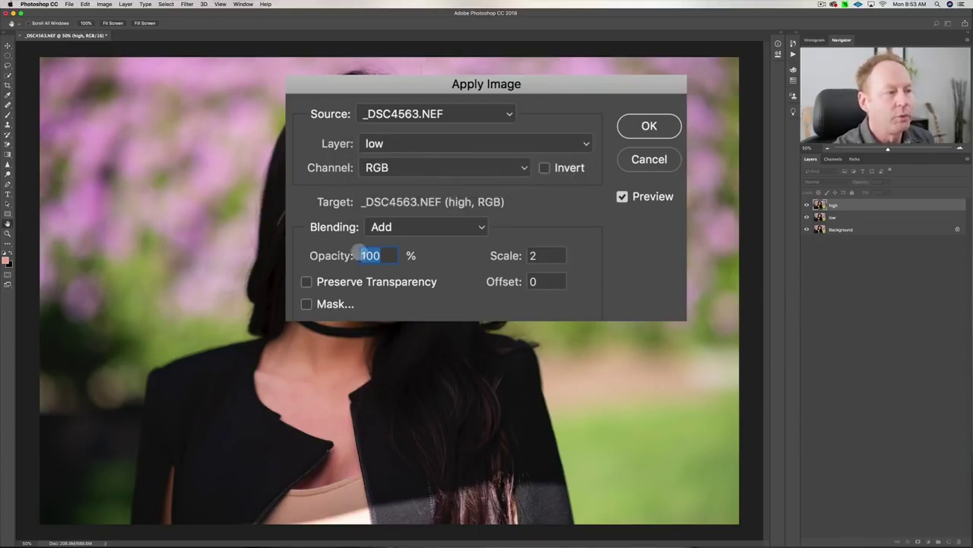
pyautogui.click(444, 226)
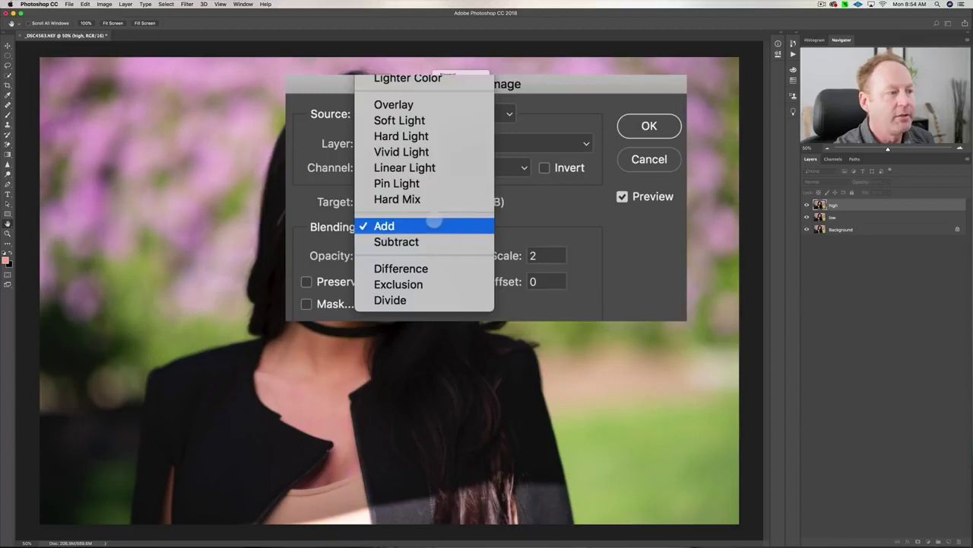
pyautogui.click(434, 220)
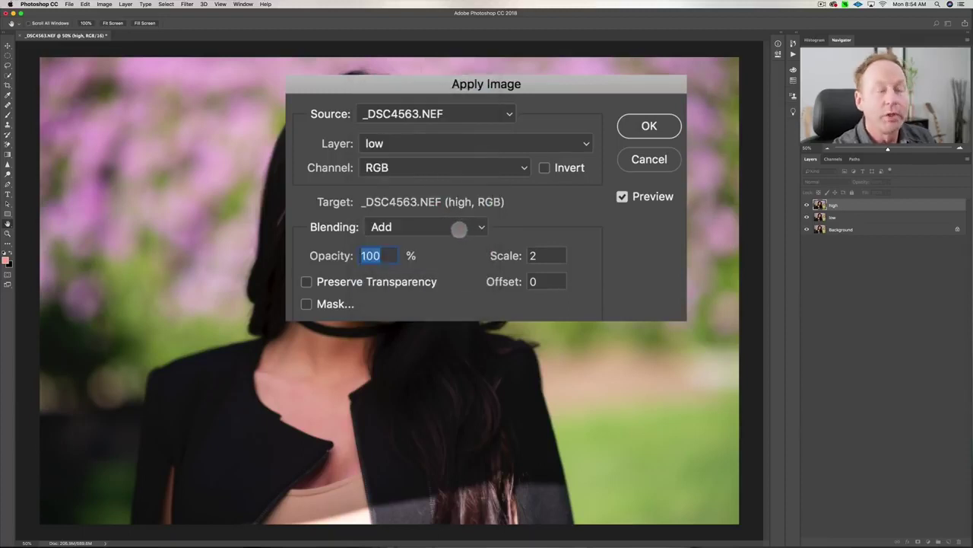
pyautogui.click(455, 225)
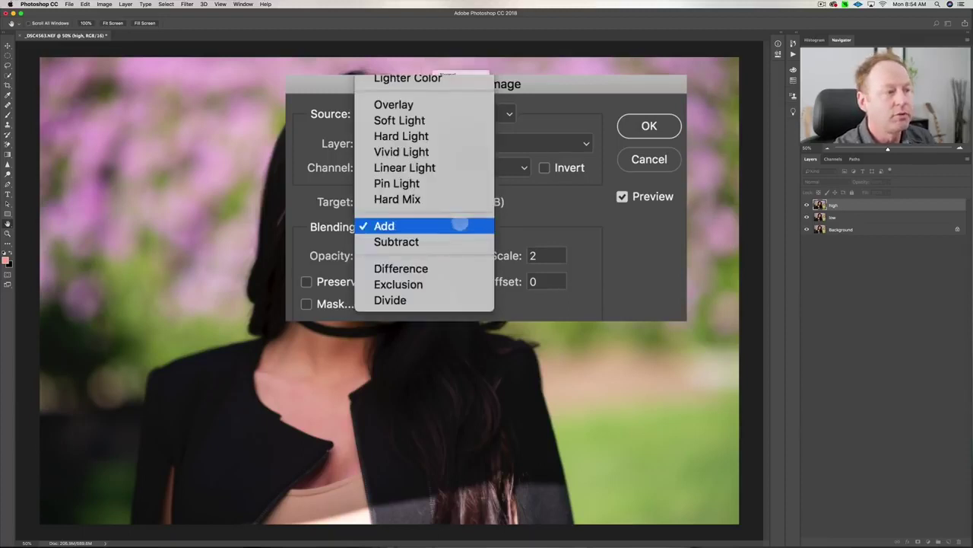
pyautogui.click(457, 225)
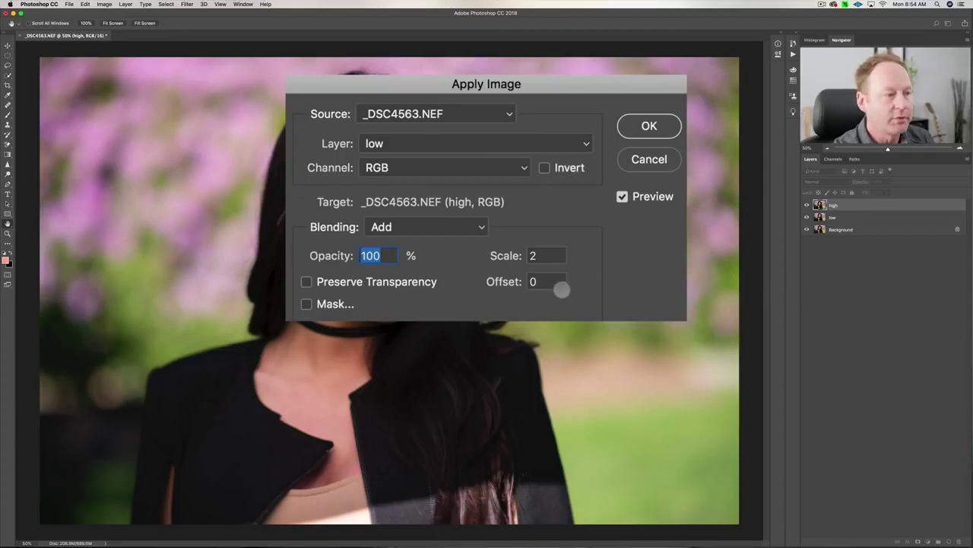
pyautogui.click(541, 169)
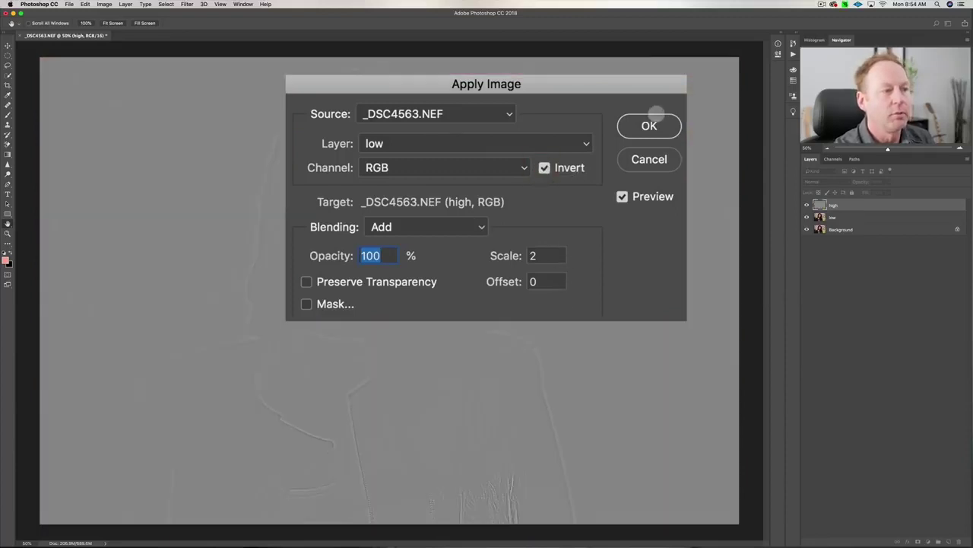
# Apply the inverted low layer to the high layer
pyautogui.click(648, 125)
pyautogui.press('Return')
pyautogui.press('b')
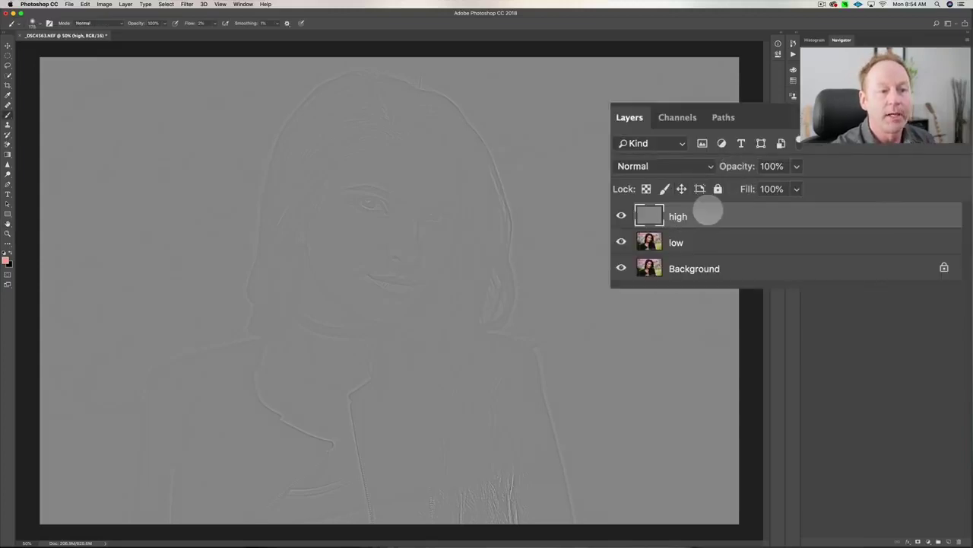
# Set the high layer to Linear Light and select both high and low layers
pyautogui.click(837, 181)
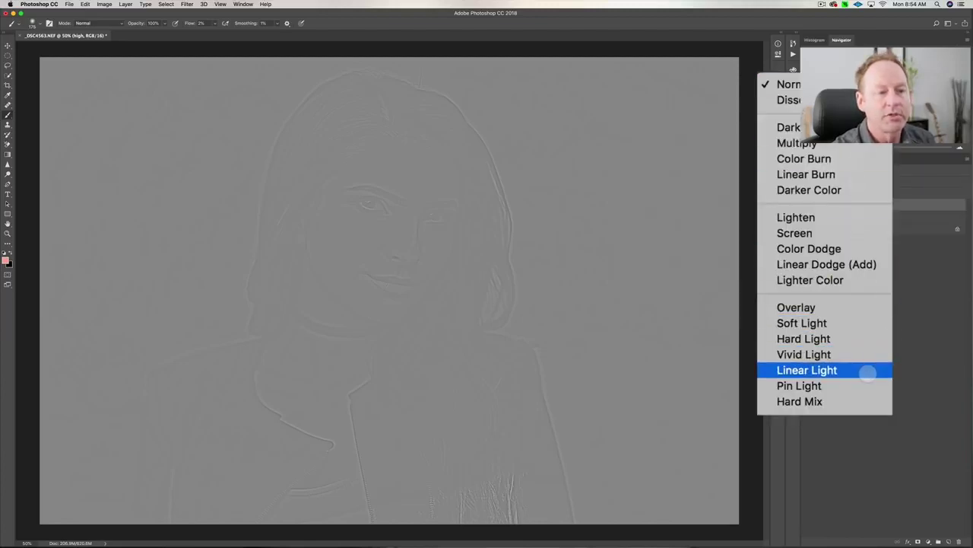
pyautogui.click(868, 368)
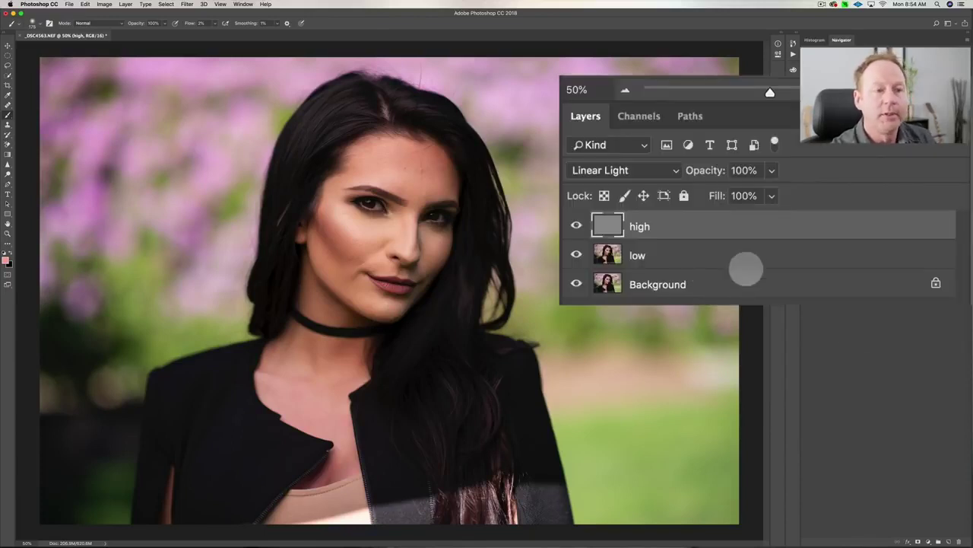
pyautogui.click(694, 253)
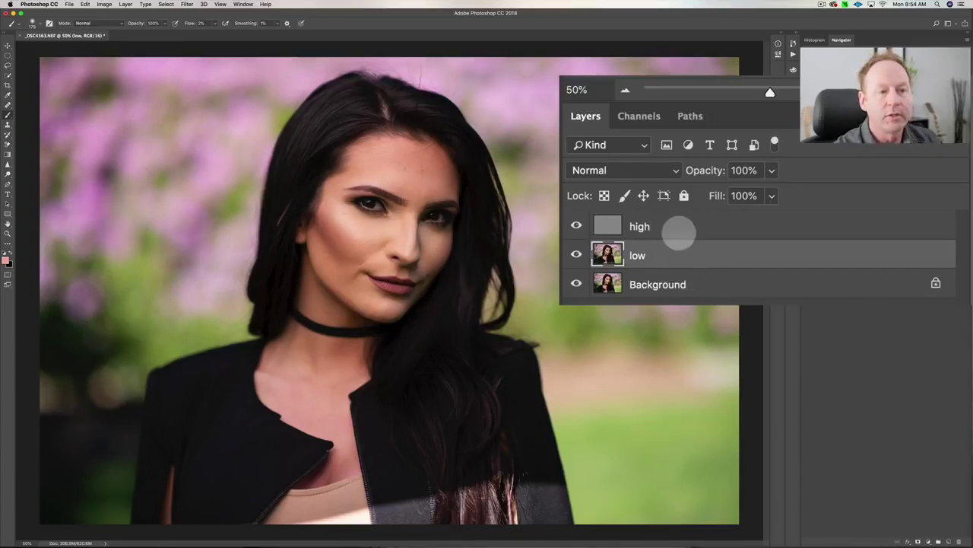
pyautogui.keyDown('shift'); pyautogui.click(680, 221); pyautogui.keyUp('shift')
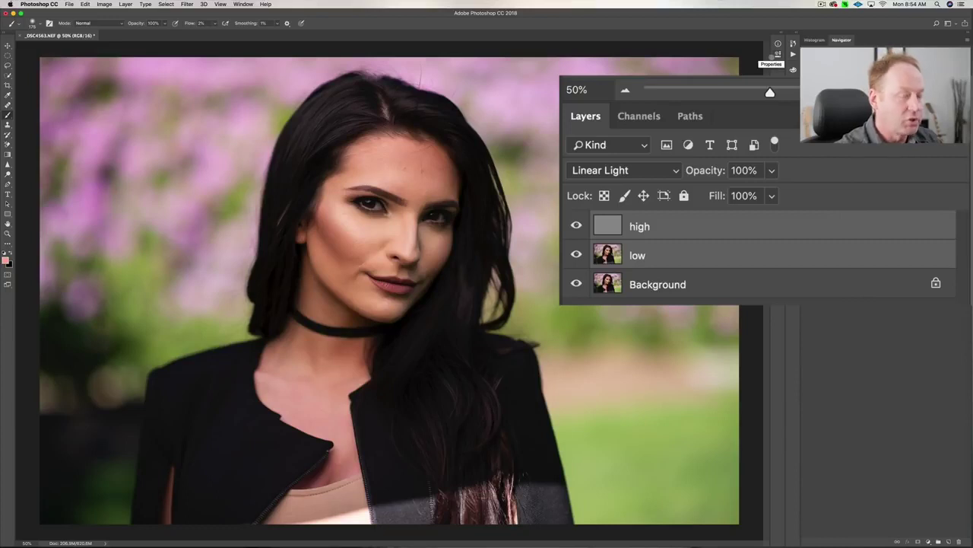
# Group the high and low layers and name the group fs
pyautogui.press('super+g')
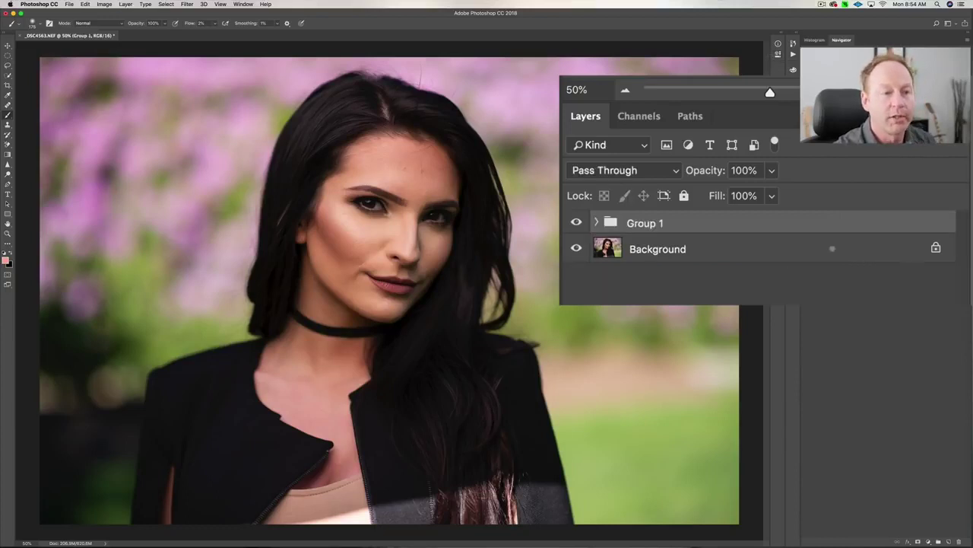
pyautogui.doubleClick(655, 221)
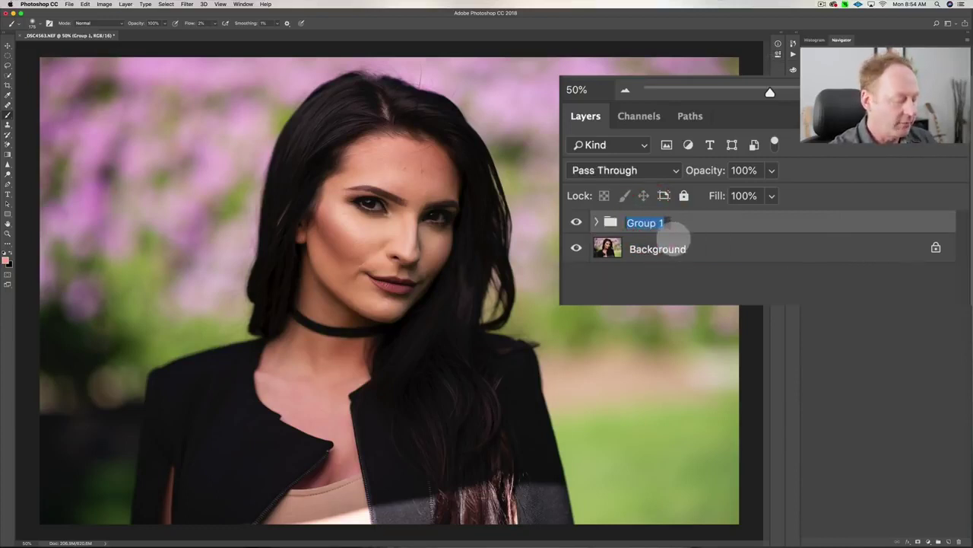
pyautogui.write('fs')
pyautogui.press('Return')
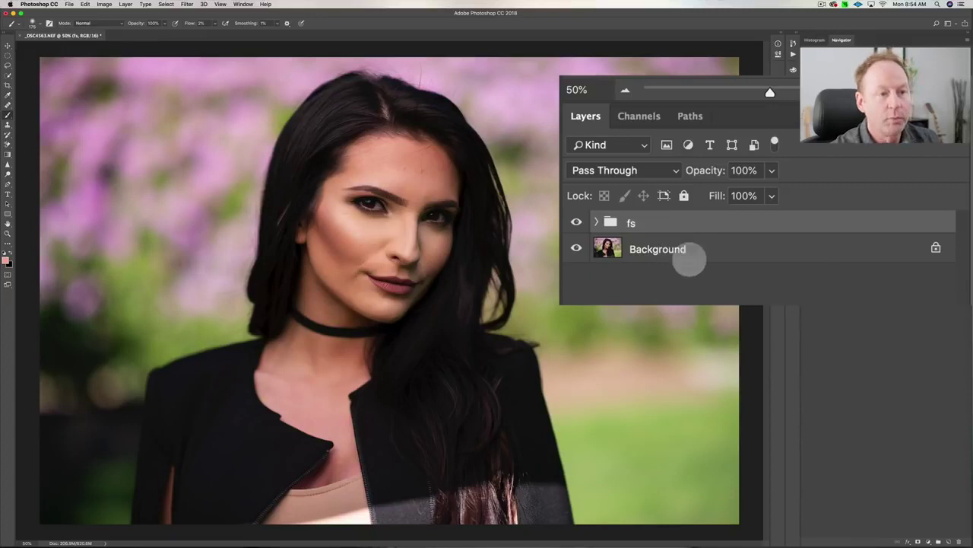
# Expand the fs group and select low and high in turn, ending on low
pyautogui.click(596, 221)
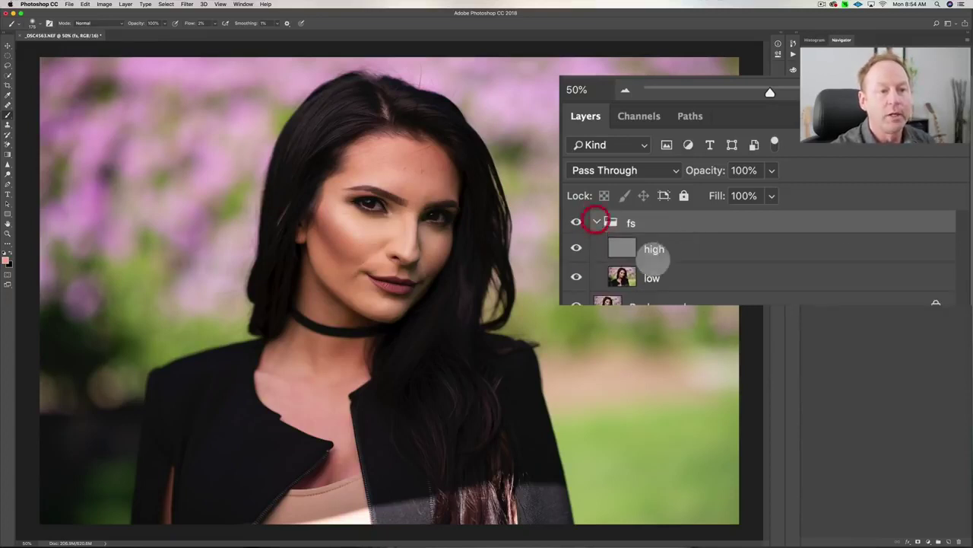
pyautogui.click(697, 278)
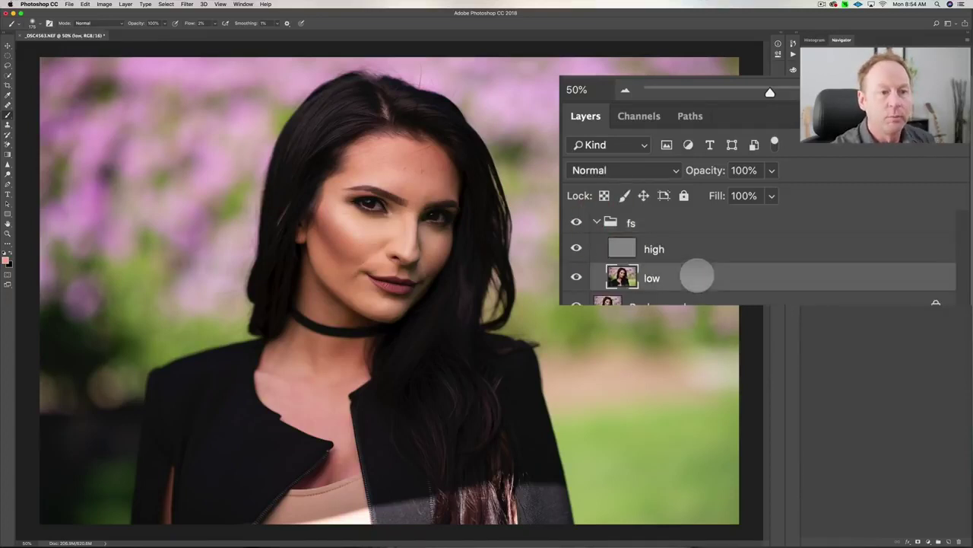
pyautogui.click(703, 251)
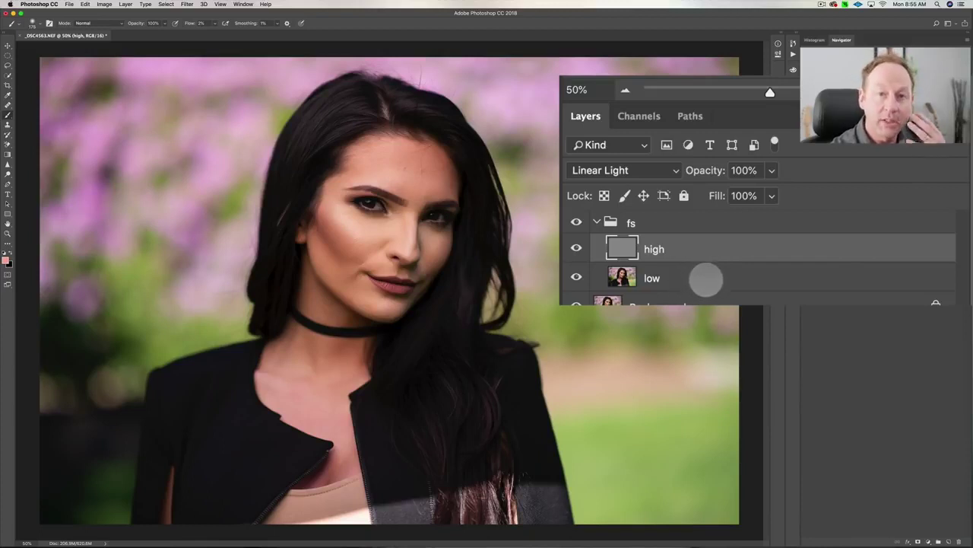
pyautogui.click(693, 276)
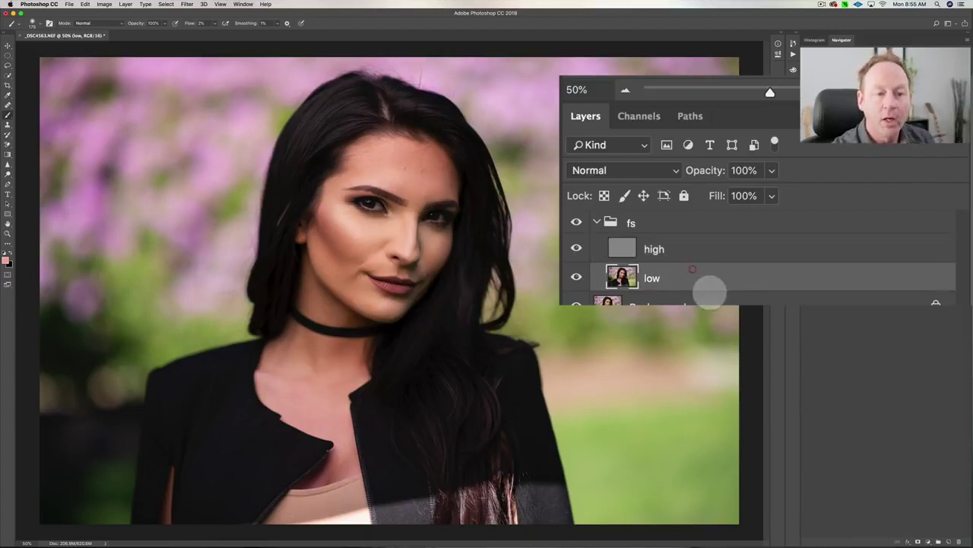
pyautogui.click(690, 248)
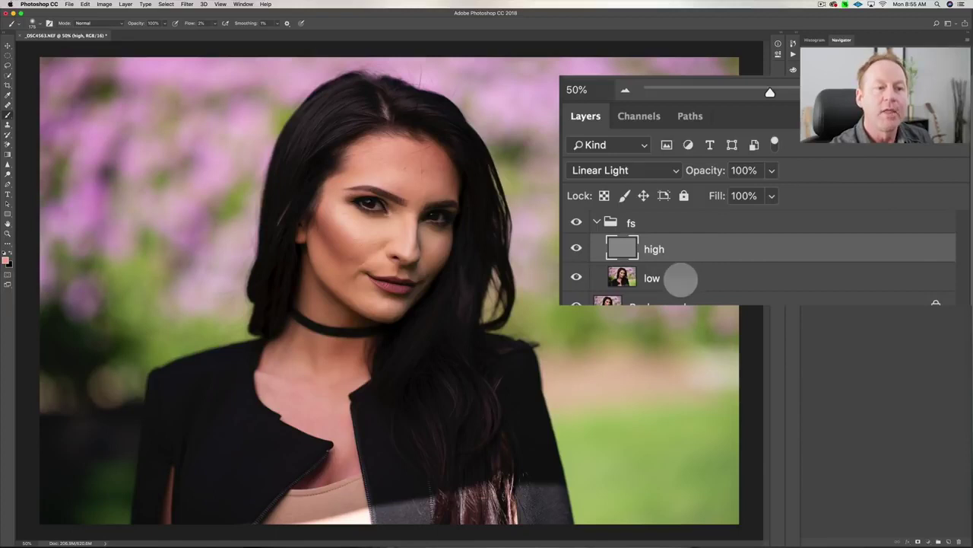
pyautogui.click(681, 278)
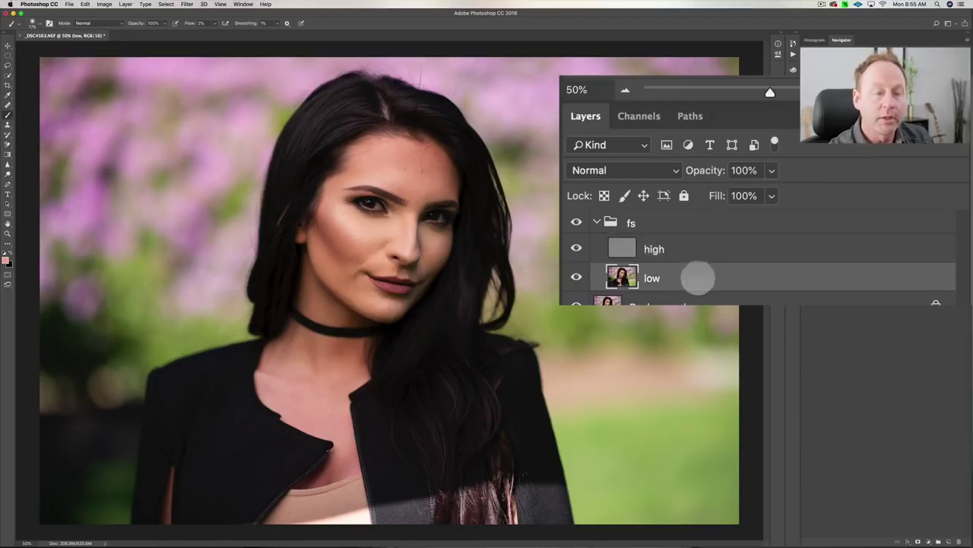
# Select the high layer and zoom to 200% on the forehead
pyautogui.click(687, 248)
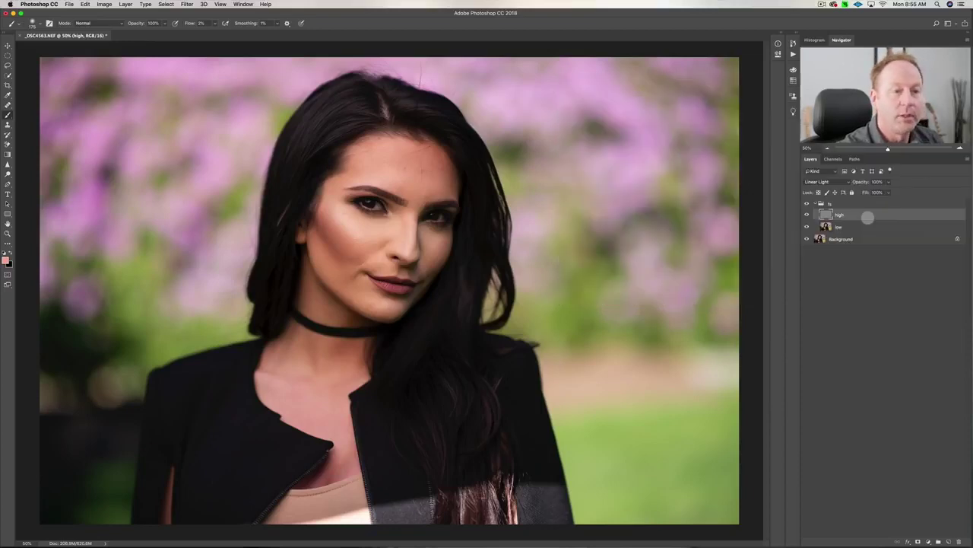
pyautogui.press('super+equal')
pyautogui.press('super+equal')
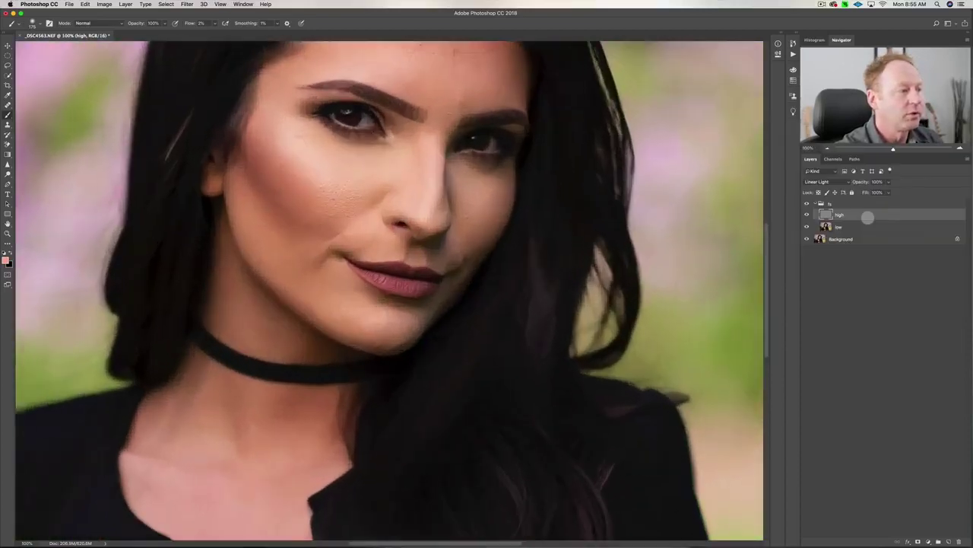
pyautogui.press('super+equal')
pyautogui.scroll(10, 397, 211)
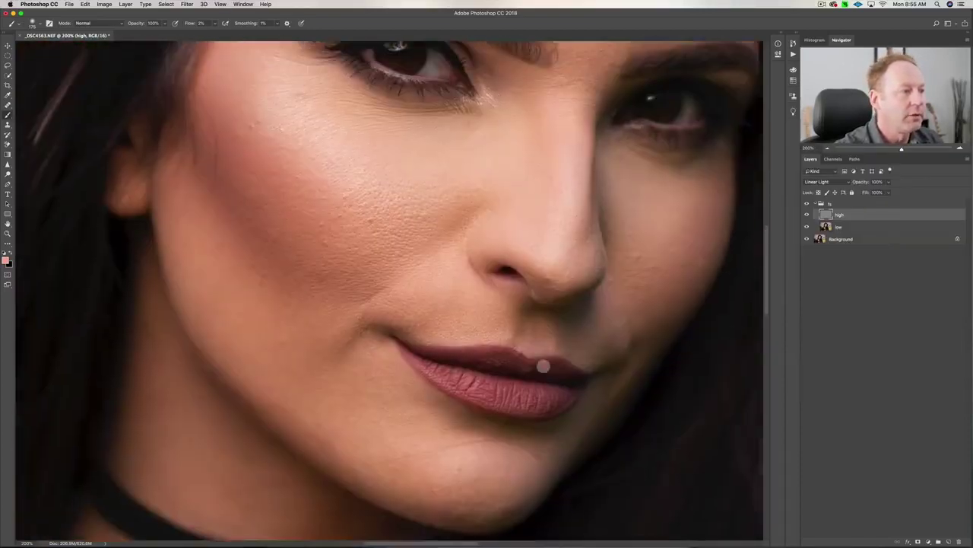
pyautogui.scroll(3, 474, 387)
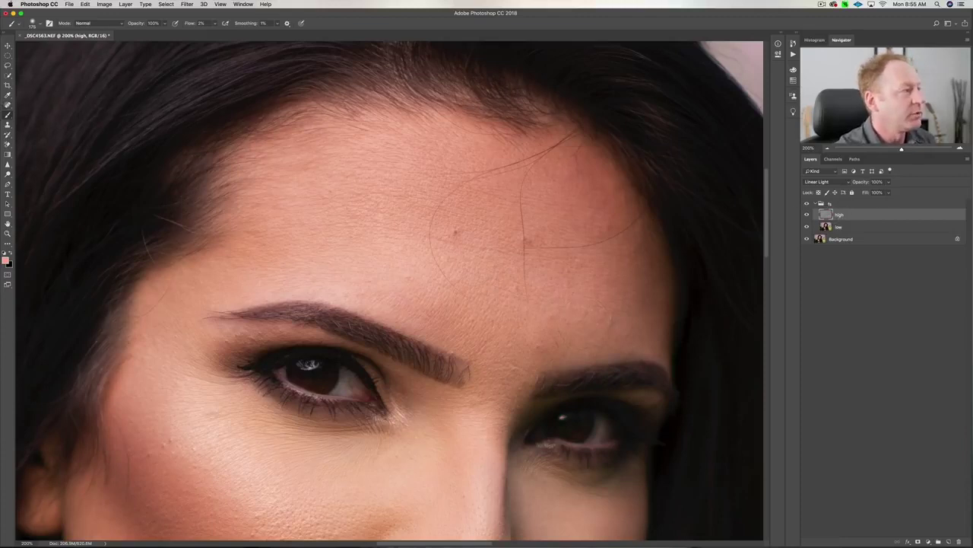
# Switch to the Healing Brush and zoom the forehead to 300%
pyautogui.click(7, 104)
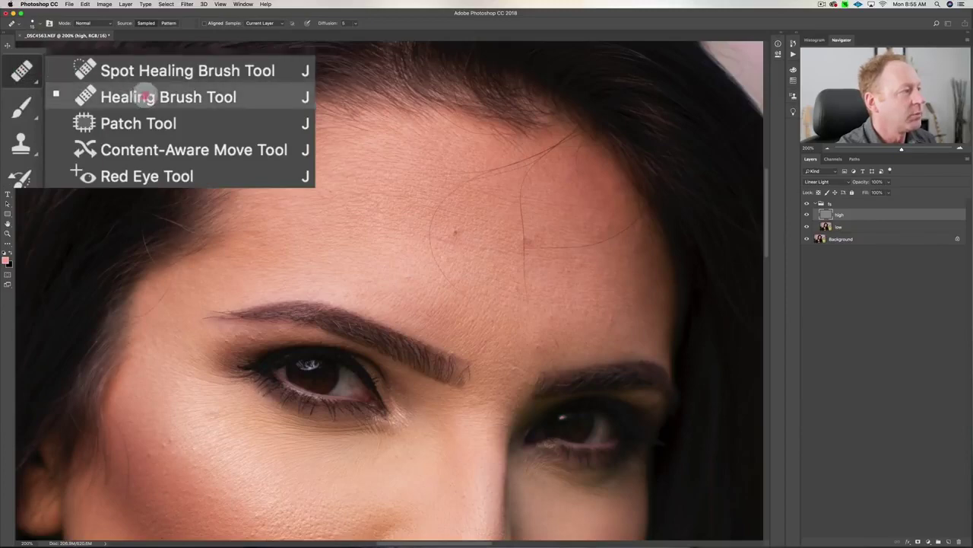
pyautogui.click(144, 97)
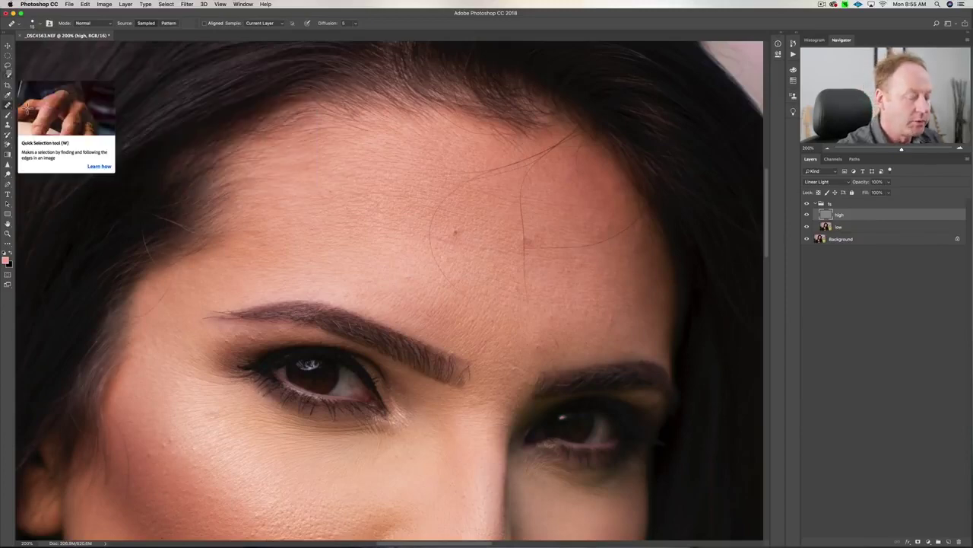
pyautogui.press('super+equal')
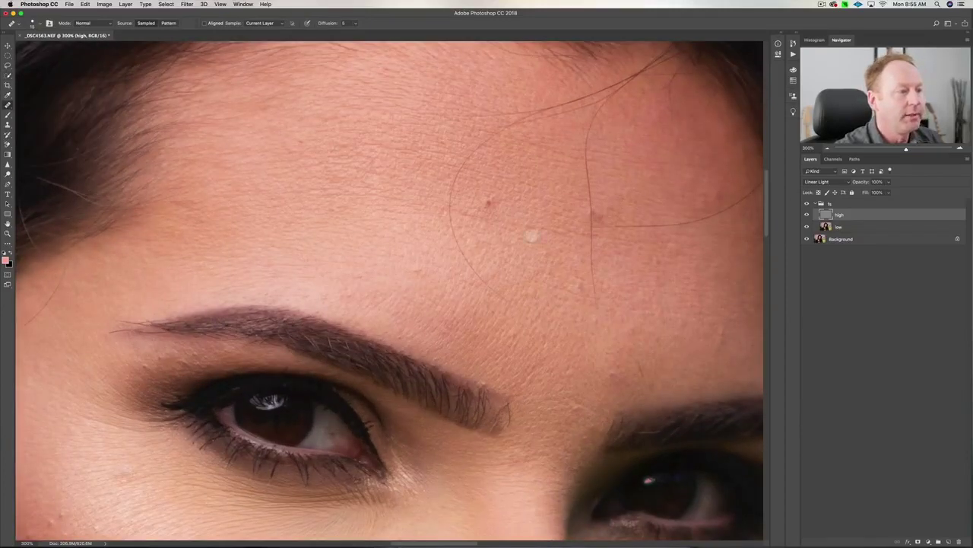
pyautogui.scroll(3, 526, 219)
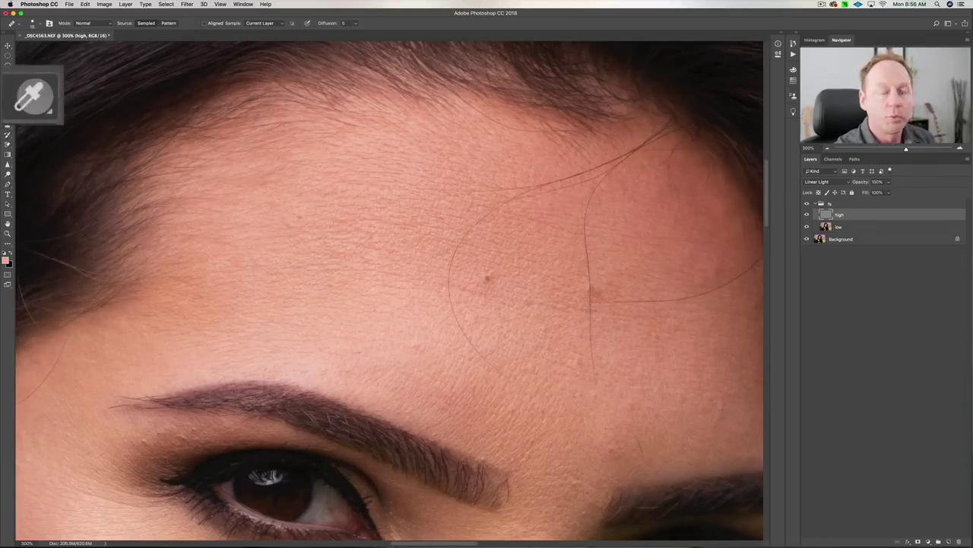
pyautogui.click(7, 96)
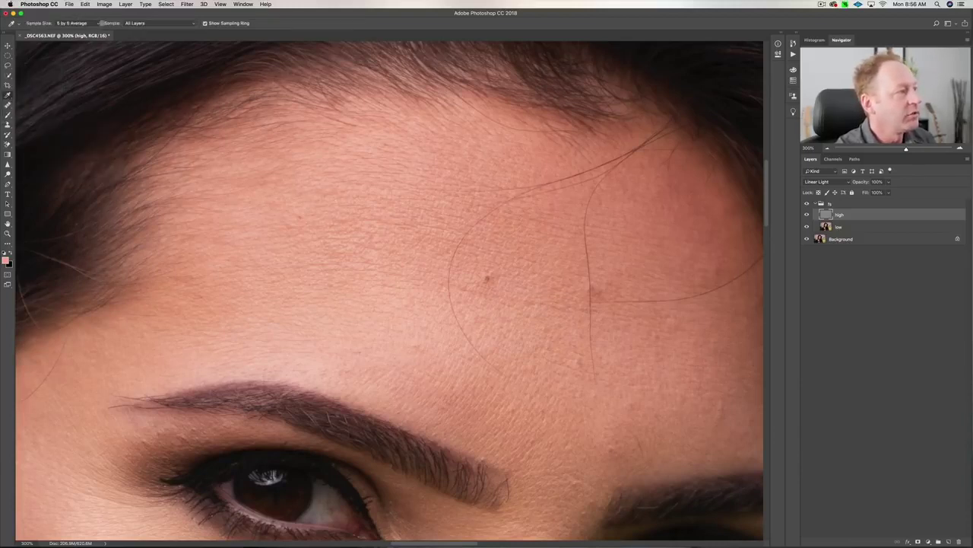
pyautogui.click(72, 22)
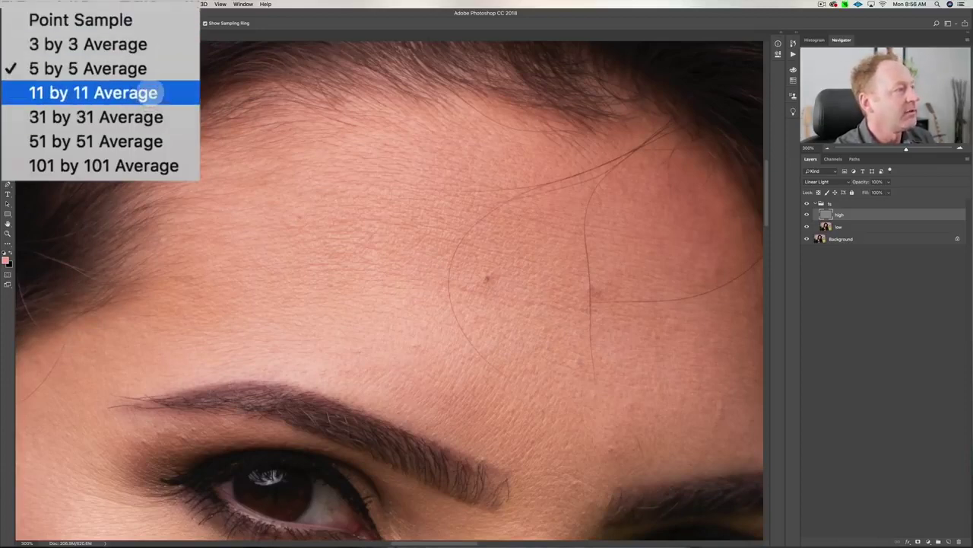
pyautogui.click(142, 68)
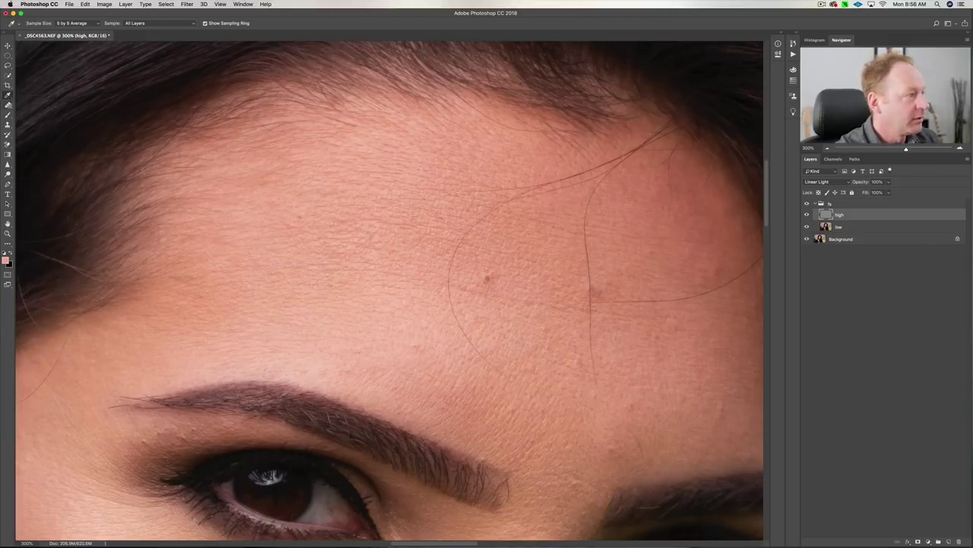
pyautogui.click(7, 106)
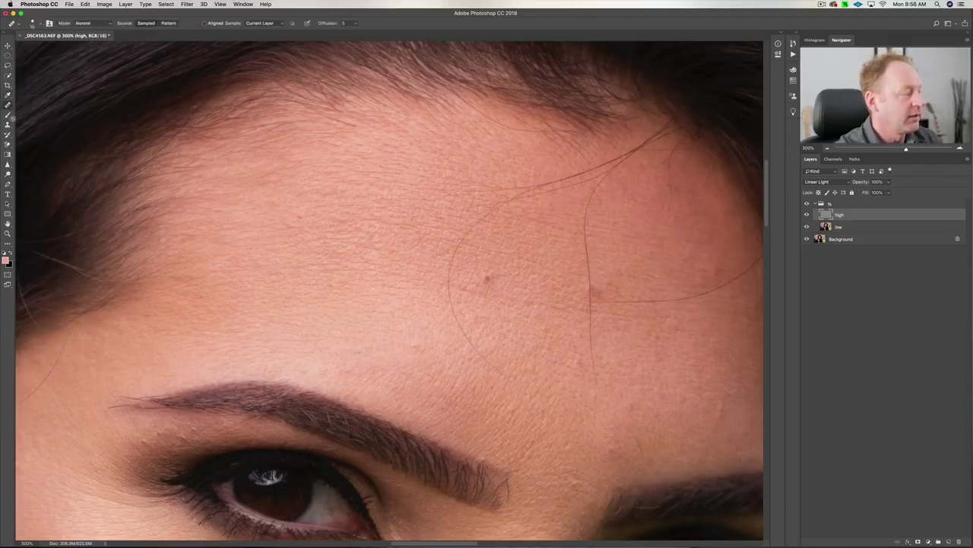
# Heal the small forehead spots and paint out the hair strand crossing the forehead
pyautogui.click(472, 228)
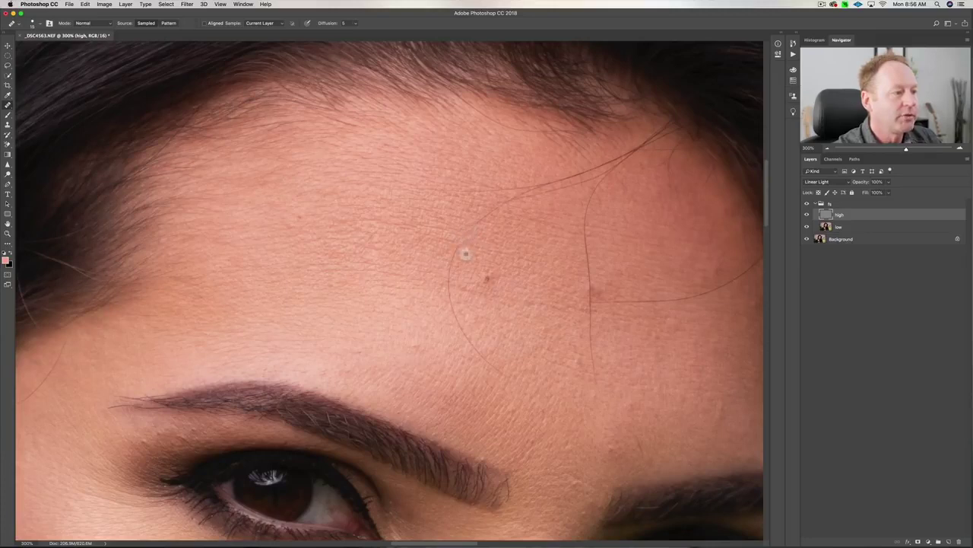
pyautogui.click(456, 257)
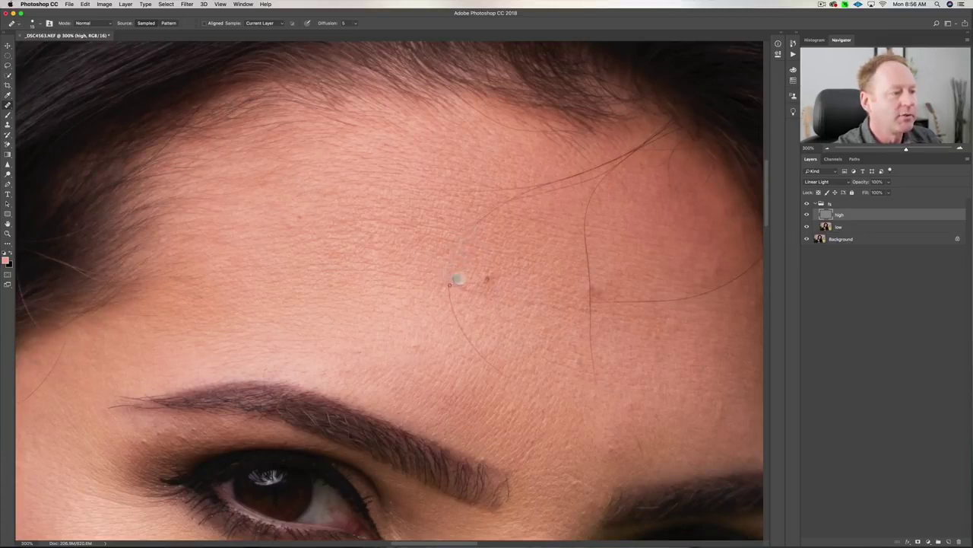
pyautogui.click(450, 272)
pyautogui.click(452, 294)
pyautogui.click(458, 304)
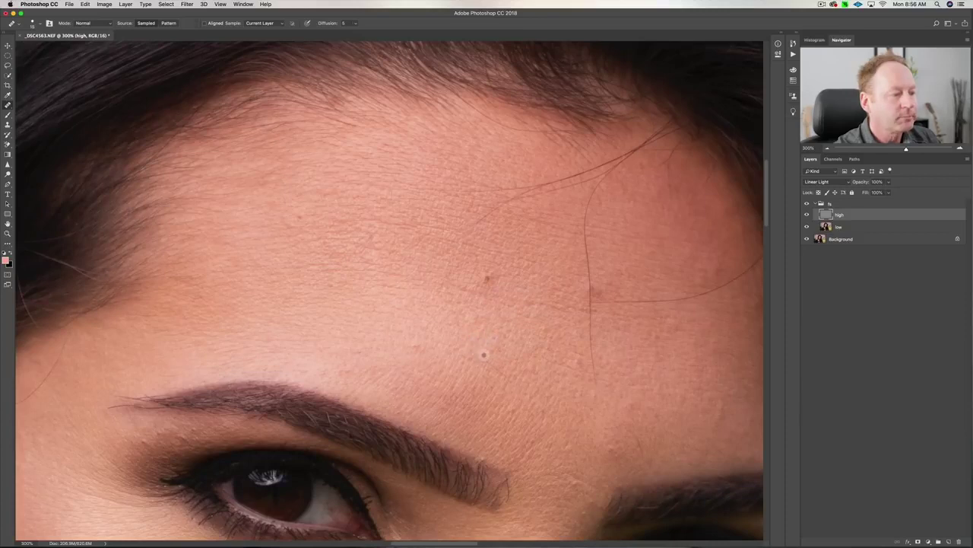
pyautogui.click(511, 374)
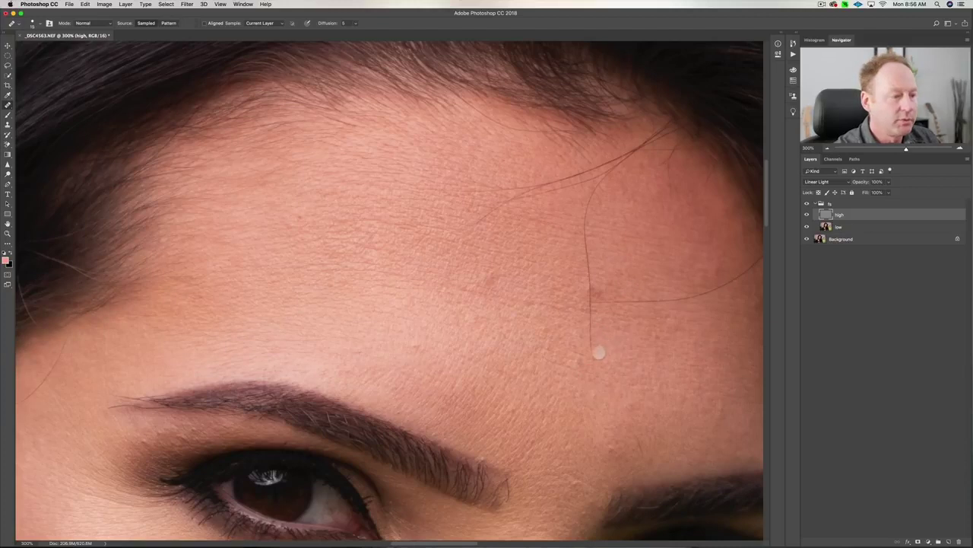
pyautogui.moveTo(590, 347)
pyautogui.mouseDown()
pyautogui.moveTo(593, 311)
pyautogui.moveTo(581, 312)
pyautogui.moveTo(600, 271)
pyautogui.moveTo(590, 285)
pyautogui.moveTo(598, 253)
pyautogui.moveTo(596, 272)
pyautogui.moveTo(588, 254)
pyautogui.moveTo(596, 245)
pyautogui.moveTo(584, 243)
pyautogui.moveTo(602, 231)
pyautogui.moveTo(588, 235)
pyautogui.moveTo(597, 223)
pyautogui.moveTo(585, 220)
pyautogui.moveTo(610, 174)
pyautogui.moveTo(606, 188)
pyautogui.moveTo(593, 188)
pyautogui.moveTo(608, 170)
pyautogui.mouseUp()
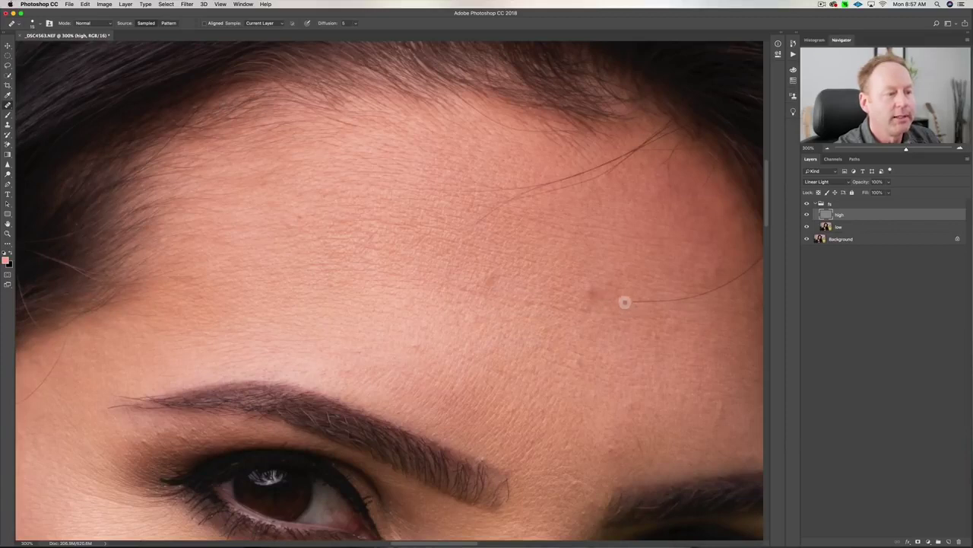
# Heal the hair strand in successive dabs toward the forehead's right edge
pyautogui.click(643, 299)
pyautogui.click(651, 304)
pyautogui.click(651, 284)
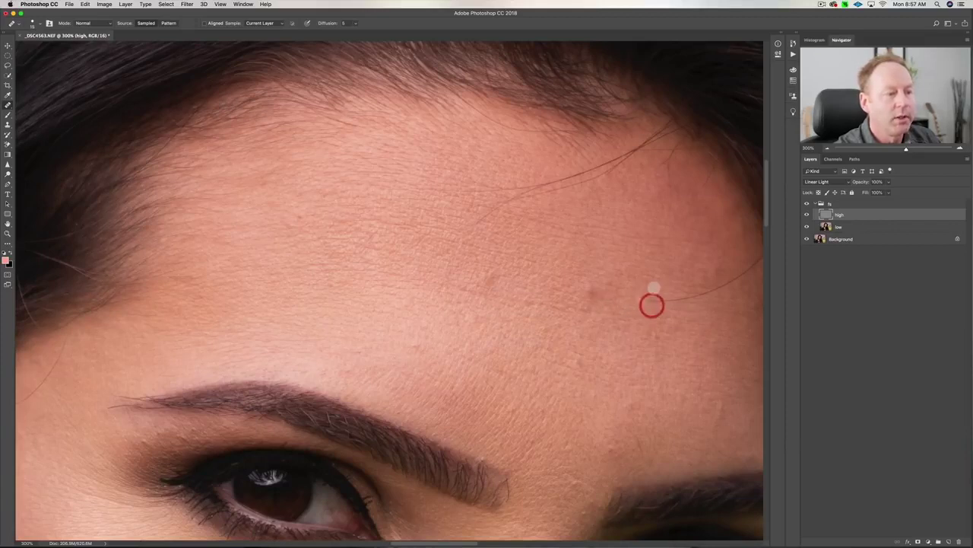
pyautogui.click(638, 301)
pyautogui.click(660, 309)
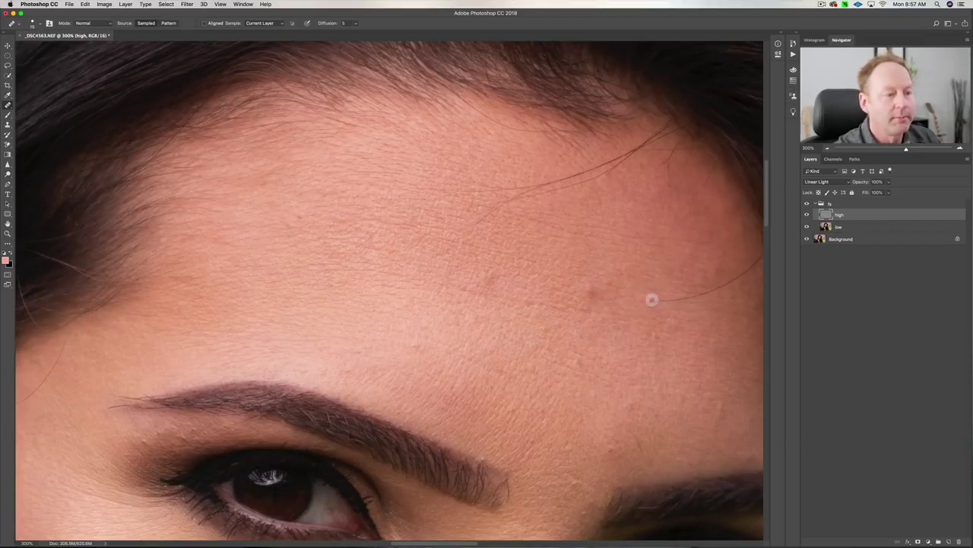
pyautogui.click(667, 304)
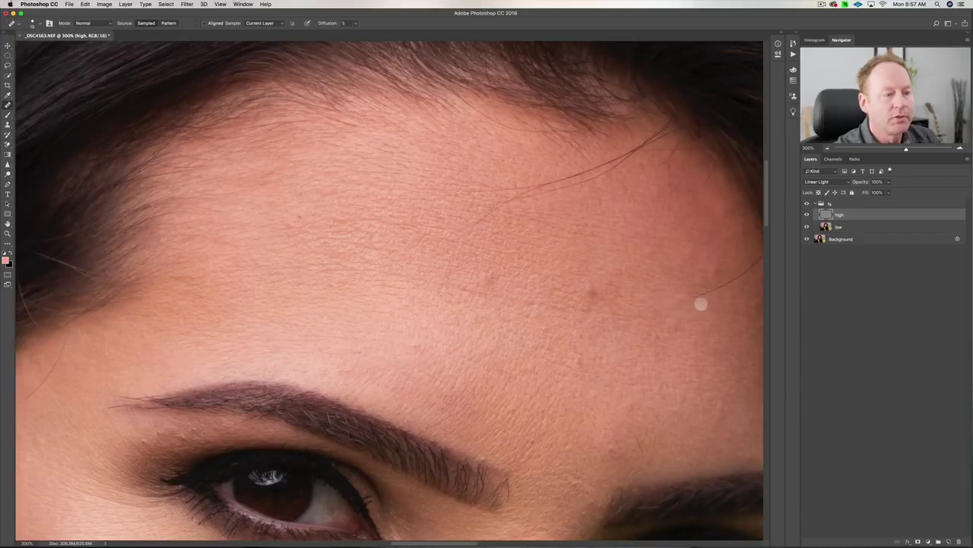
pyautogui.click(690, 298)
pyautogui.click(695, 305)
pyautogui.click(708, 293)
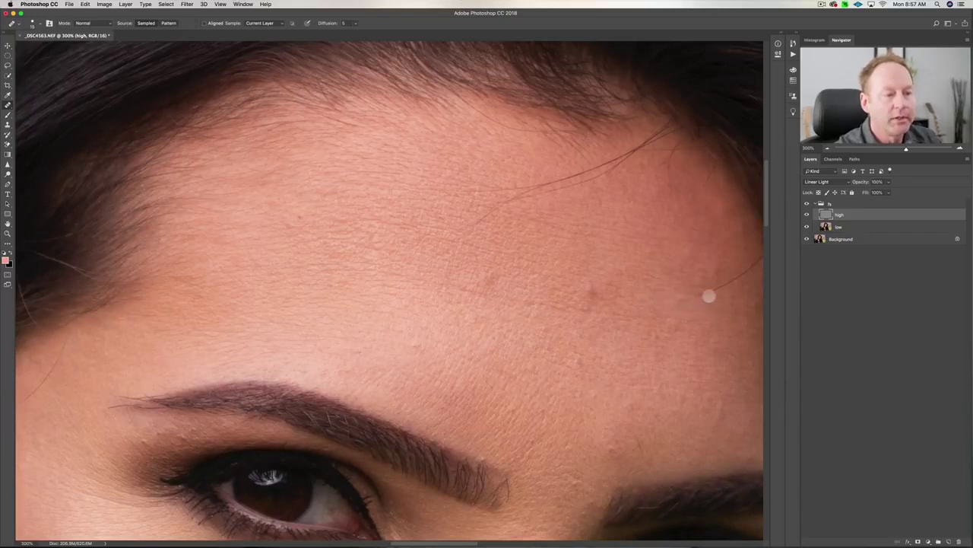
pyautogui.click(717, 293)
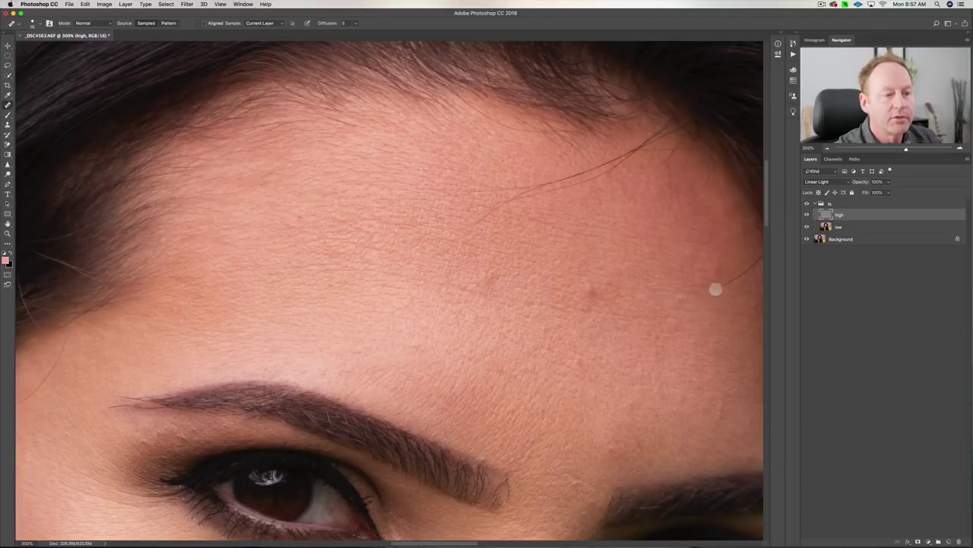
pyautogui.click(723, 289)
pyautogui.click(734, 279)
pyautogui.click(737, 277)
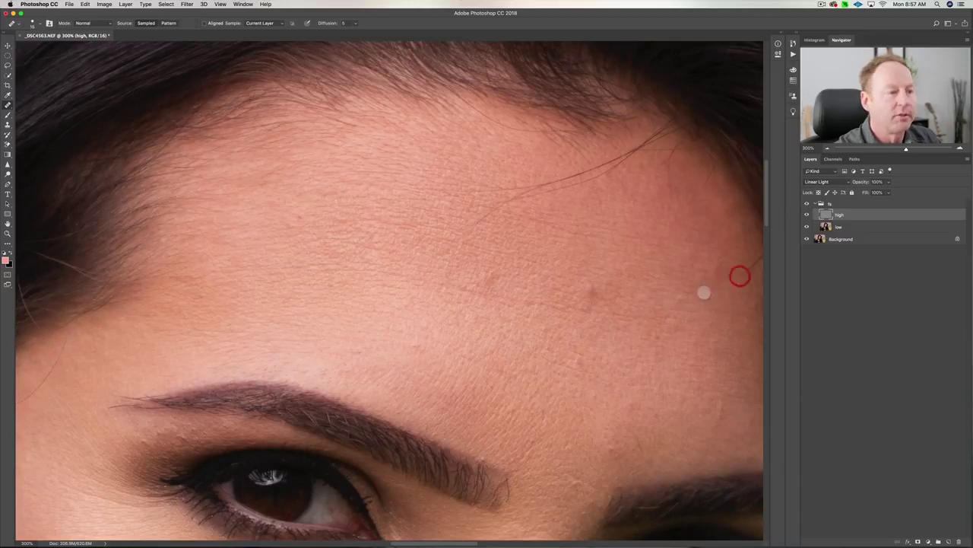
pyautogui.moveTo(634, 239); pyautogui.dragTo(556, 298)
# Heal the dark spot and forehead blemishes, and start fading out the hair strand
pyautogui.click(556, 298)
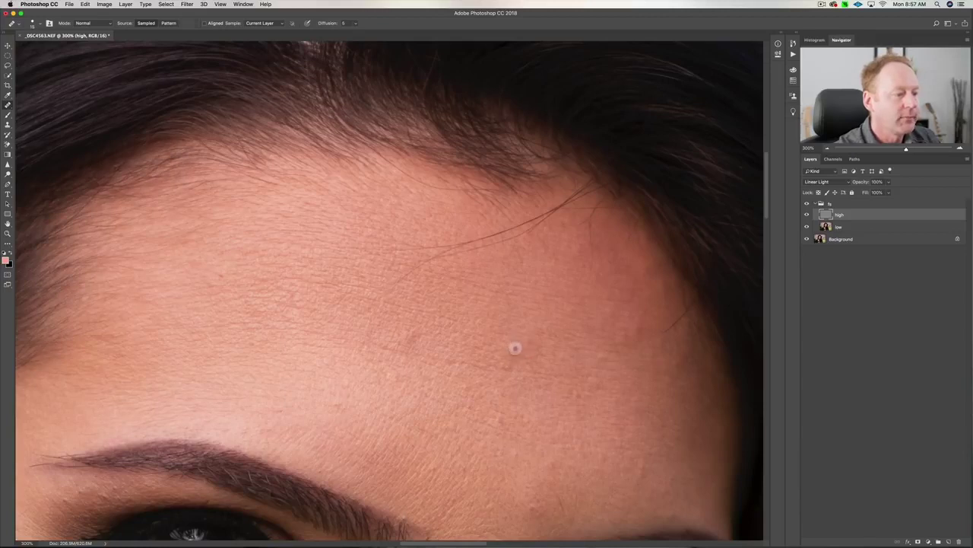
pyautogui.click(532, 341)
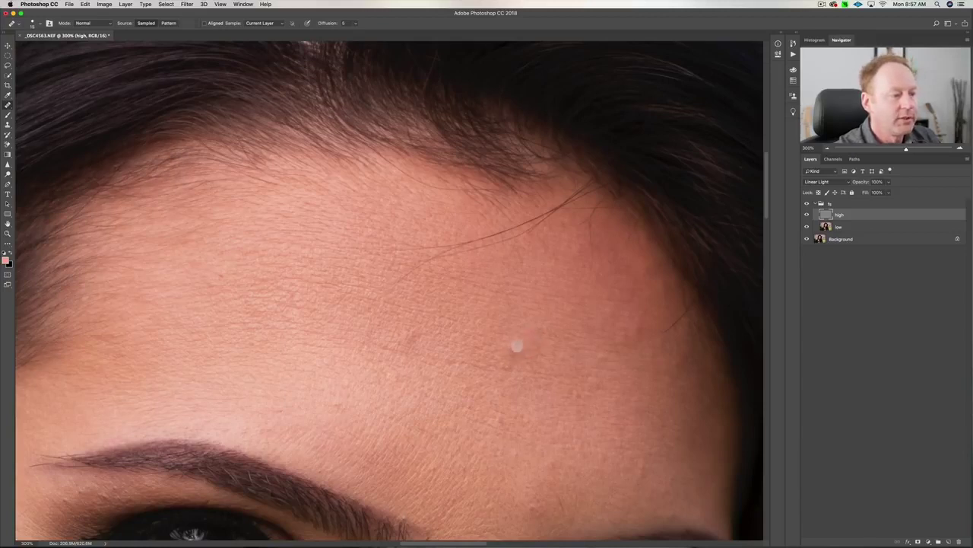
pyautogui.click(527, 362)
pyautogui.click(527, 358)
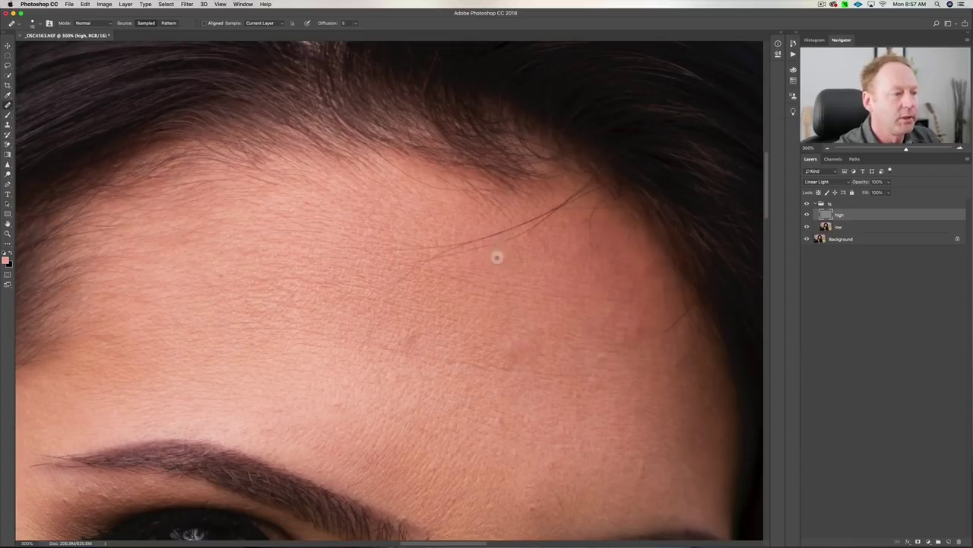
pyautogui.click(491, 243)
pyautogui.click(482, 257)
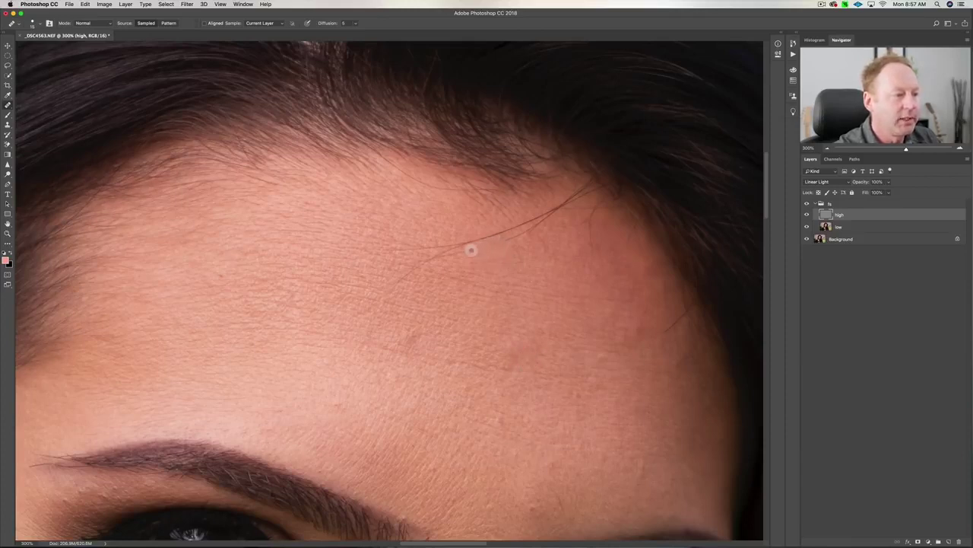
pyautogui.click(470, 249)
pyautogui.click(439, 259)
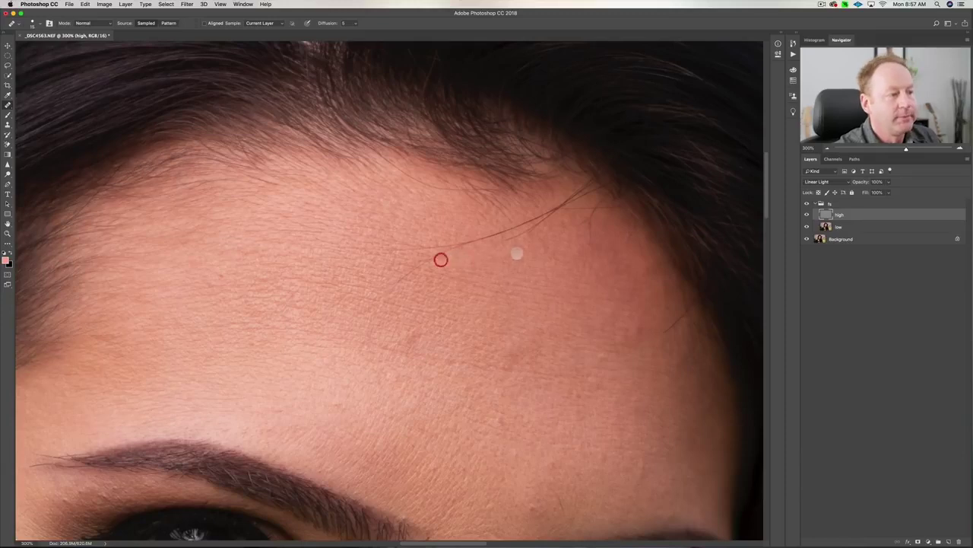
# Paint out the stray hair strand along its whole length with repeated healing dabs
pyautogui.moveTo(517, 252)
pyautogui.mouseDown()
pyautogui.moveTo(504, 237)
pyautogui.moveTo(521, 241)
pyautogui.moveTo(517, 233)
pyautogui.mouseUp()
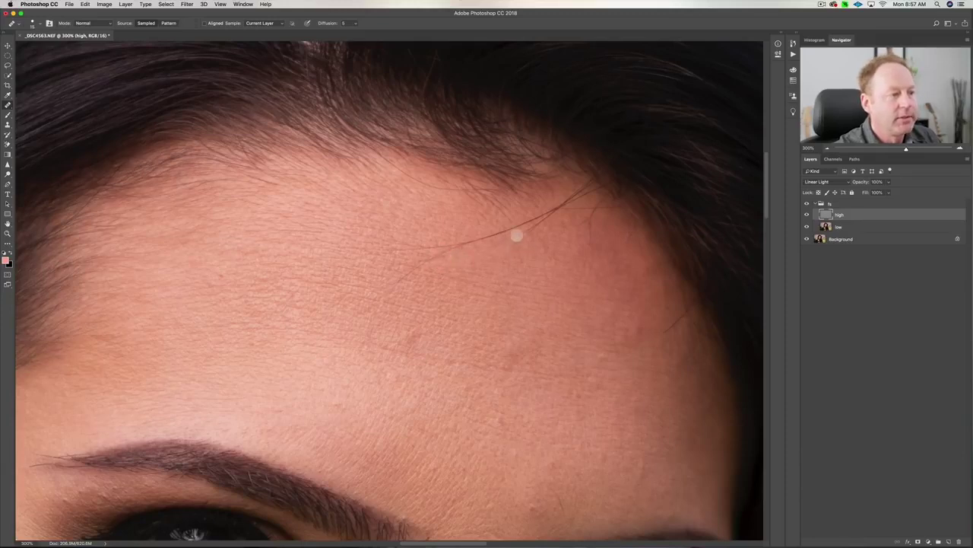
pyautogui.click(532, 246)
pyautogui.click(549, 217)
pyautogui.click(541, 231)
pyautogui.click(530, 228)
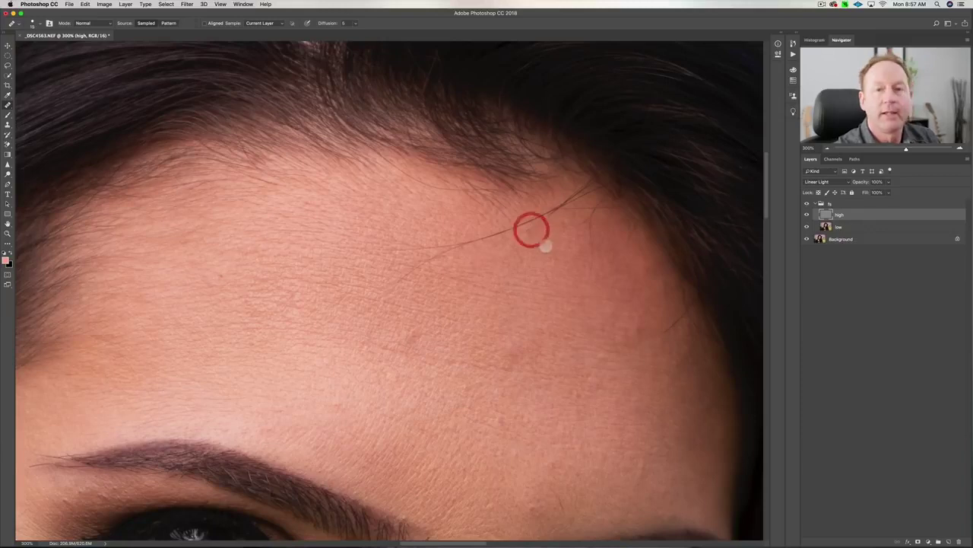
pyautogui.click(531, 246)
pyautogui.click(546, 237)
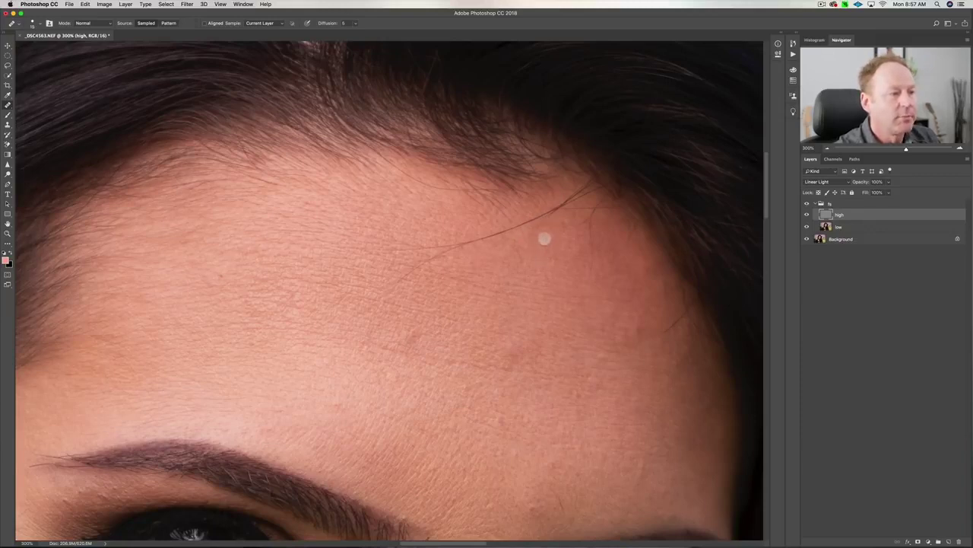
pyautogui.click(576, 245)
pyautogui.click(576, 222)
pyautogui.click(591, 239)
pyautogui.click(589, 231)
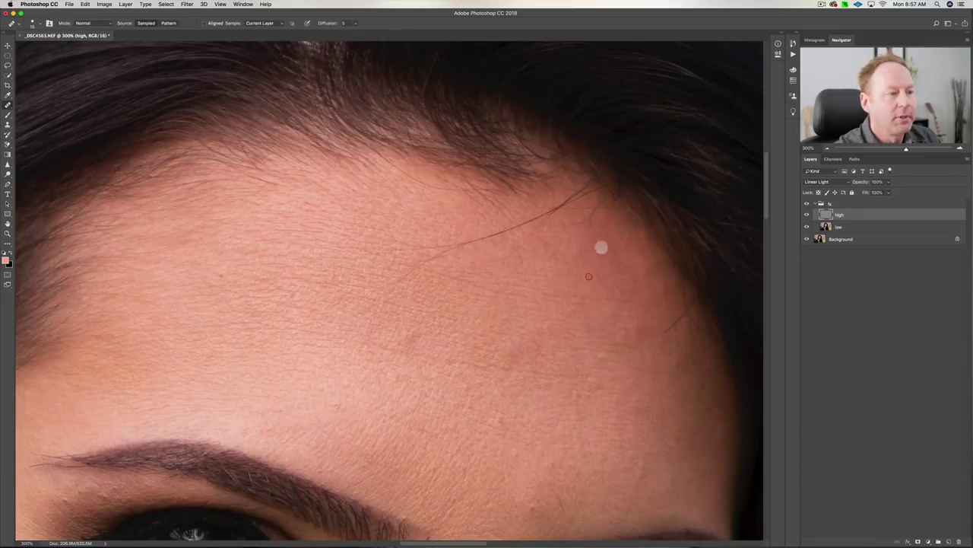
pyautogui.click(593, 232)
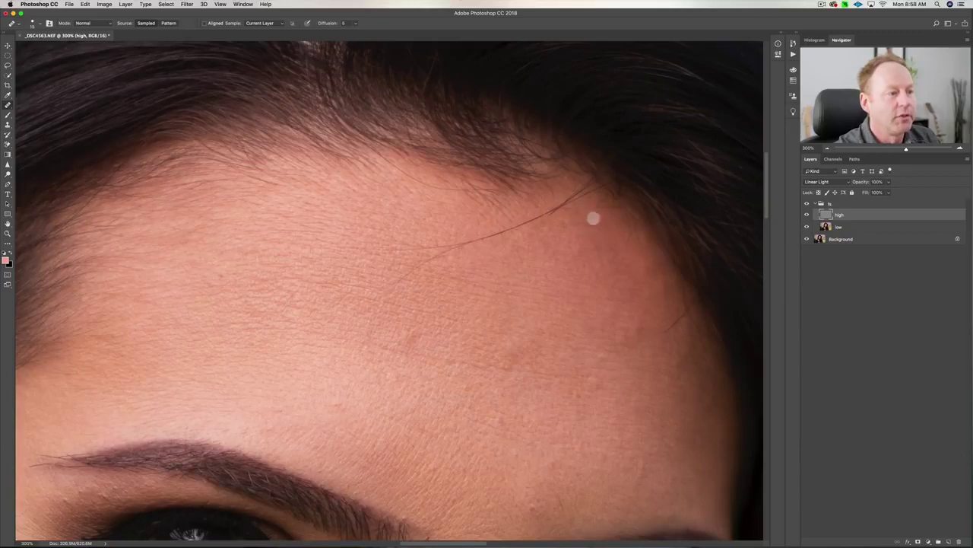
pyautogui.click(565, 206)
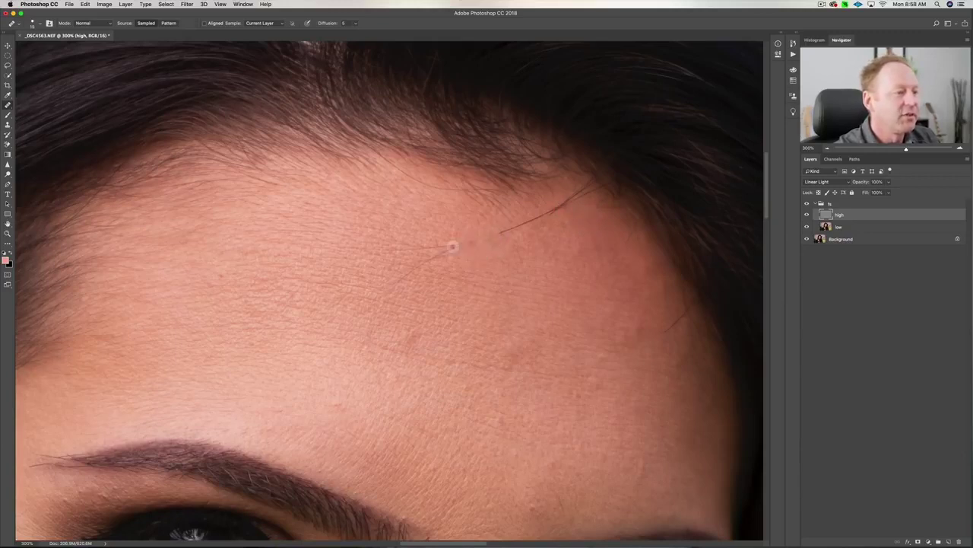
# Heal the remaining stray-hair pieces and the mid-forehead spots up to the hairline
pyautogui.click(470, 241)
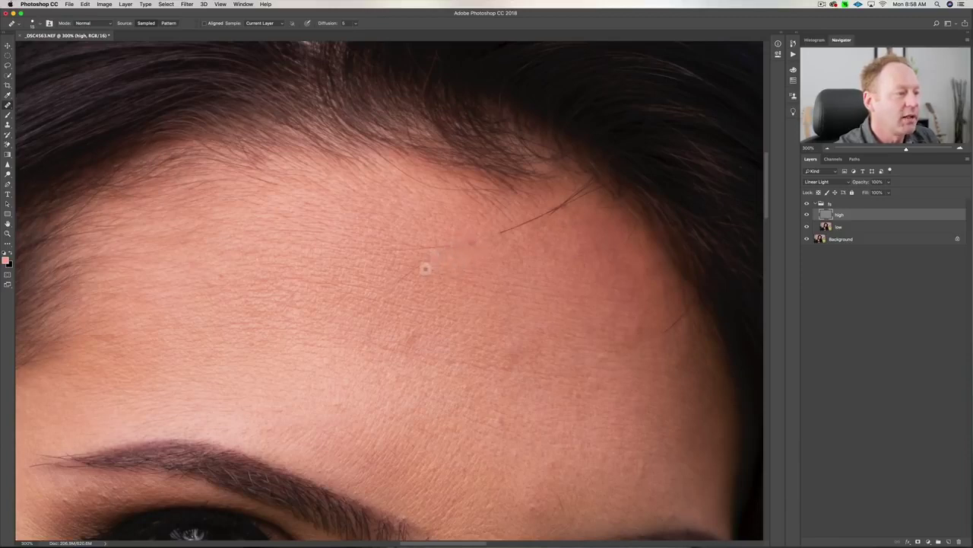
pyautogui.click(423, 267)
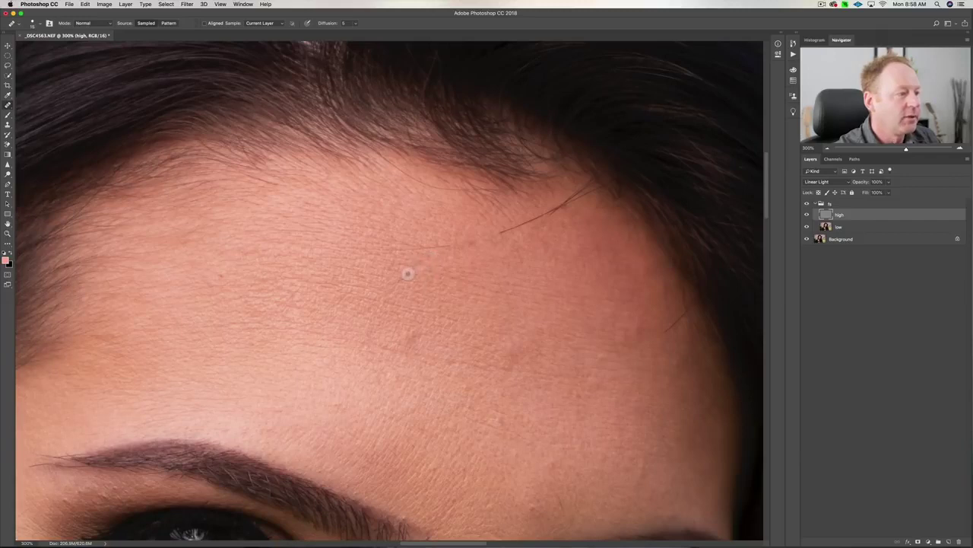
pyautogui.click(408, 277)
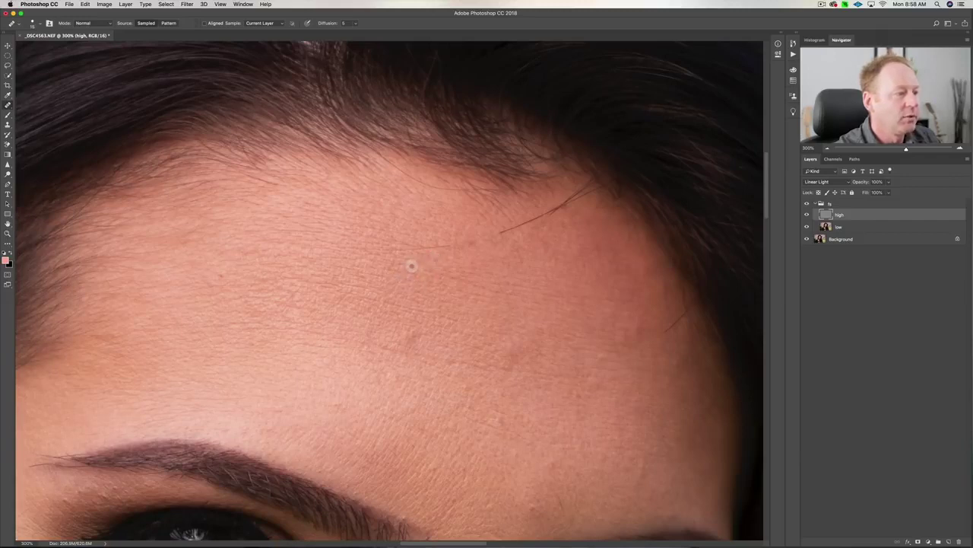
pyautogui.click(449, 244)
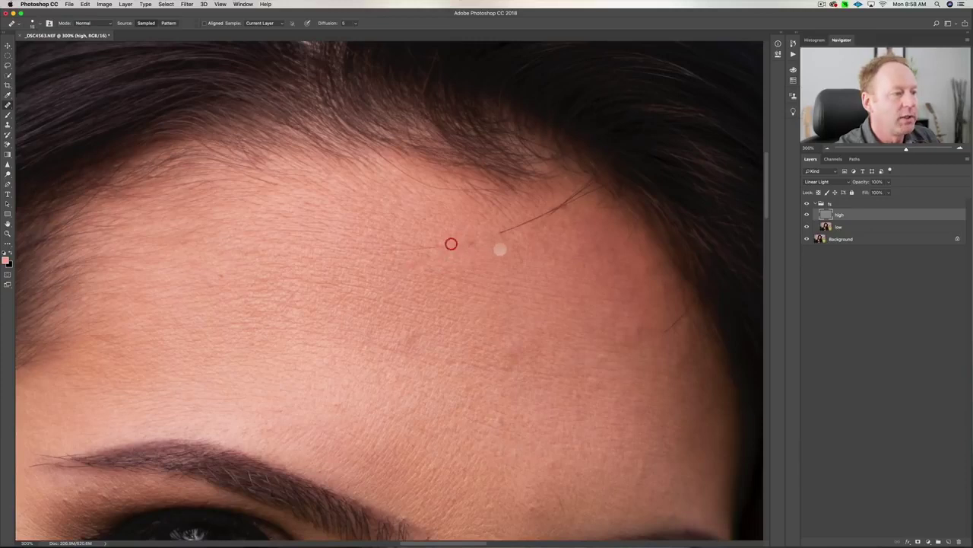
pyautogui.click(513, 235)
pyautogui.click(516, 223)
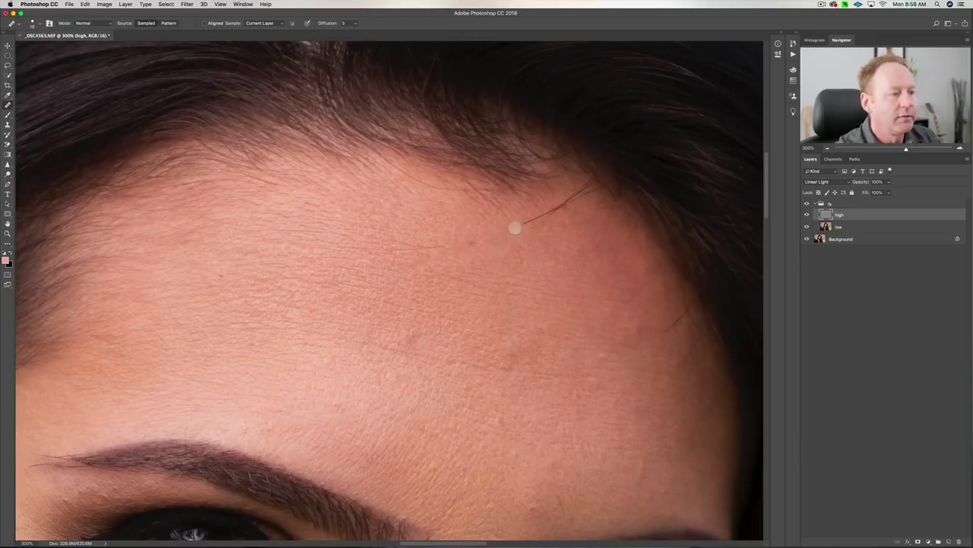
pyautogui.moveTo(534, 228); pyautogui.dragTo(543, 217)
pyautogui.click(552, 207)
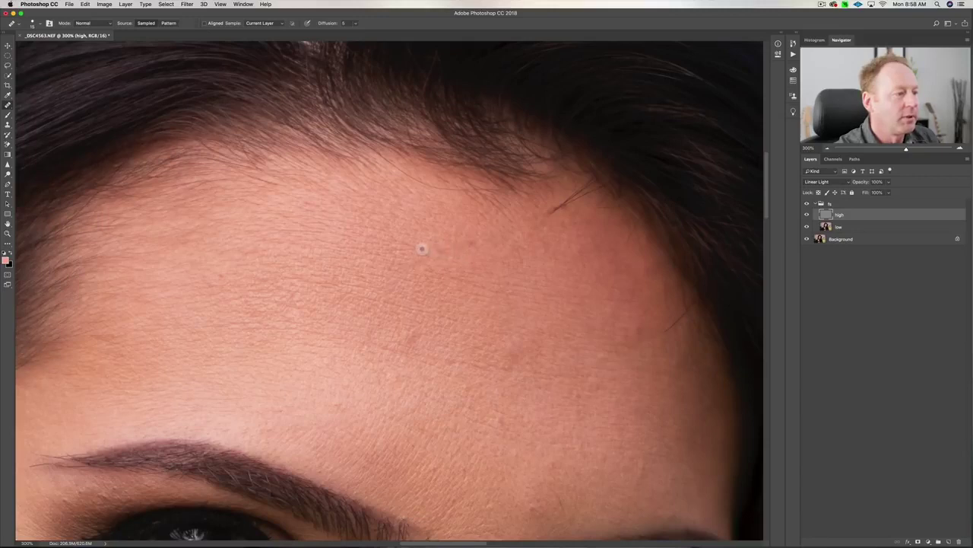
pyautogui.click(416, 248)
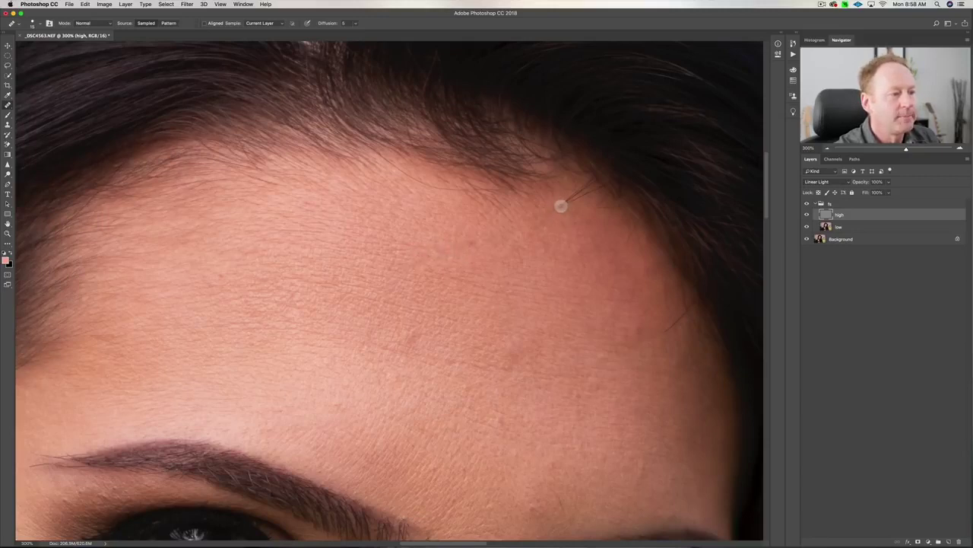
pyautogui.click(559, 216)
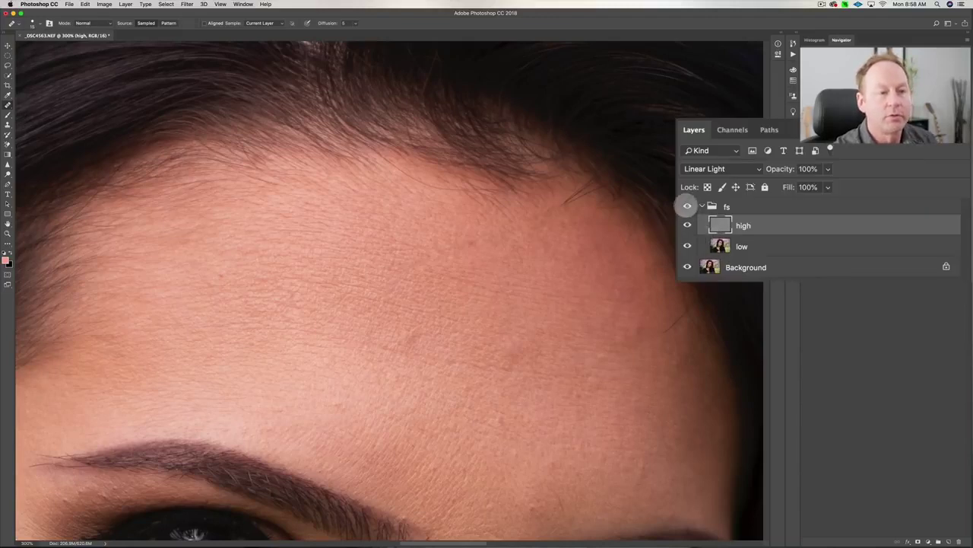
# Toggle the fs group to compare, then heal the remaining light forehead blemishes
pyautogui.click(687, 207)
pyautogui.click(687, 208)
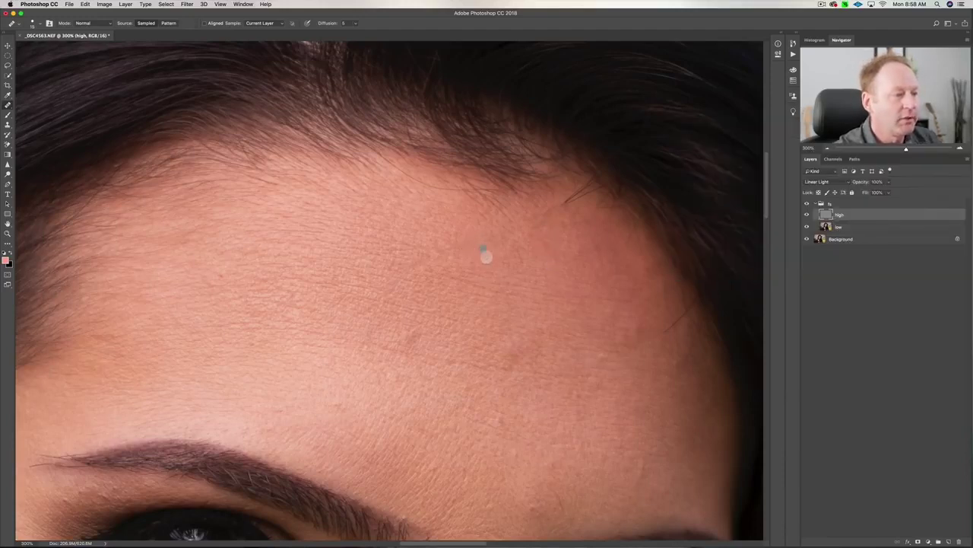
pyautogui.click(473, 261)
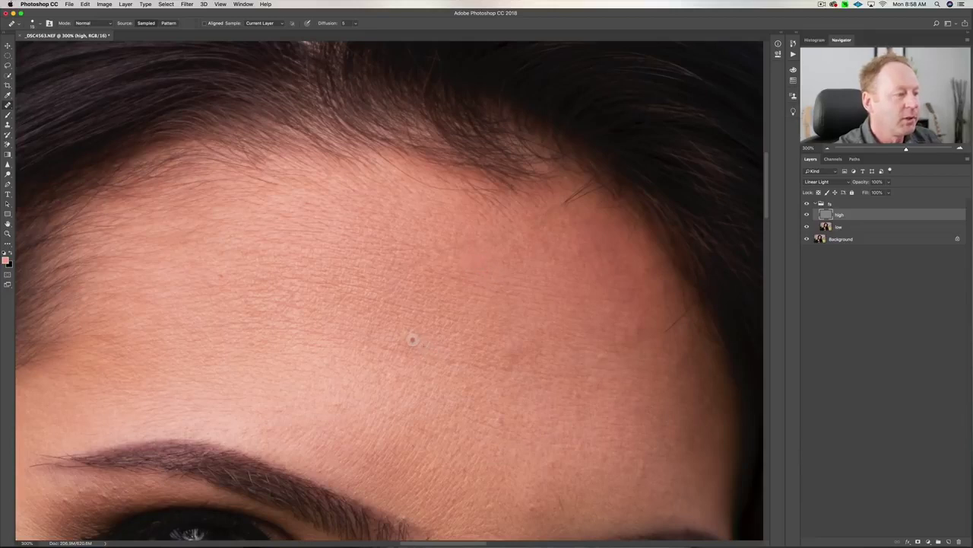
pyautogui.click(413, 337)
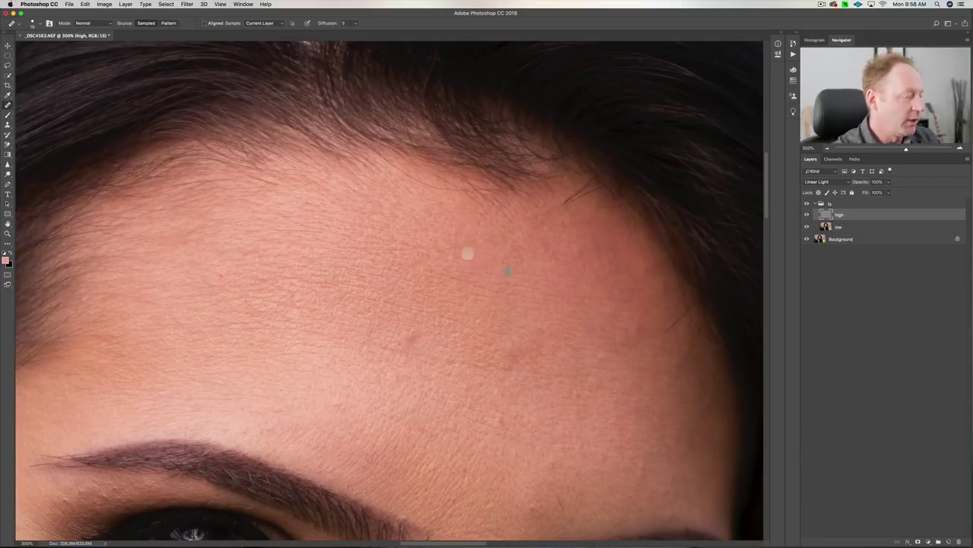
pyautogui.click(221, 275)
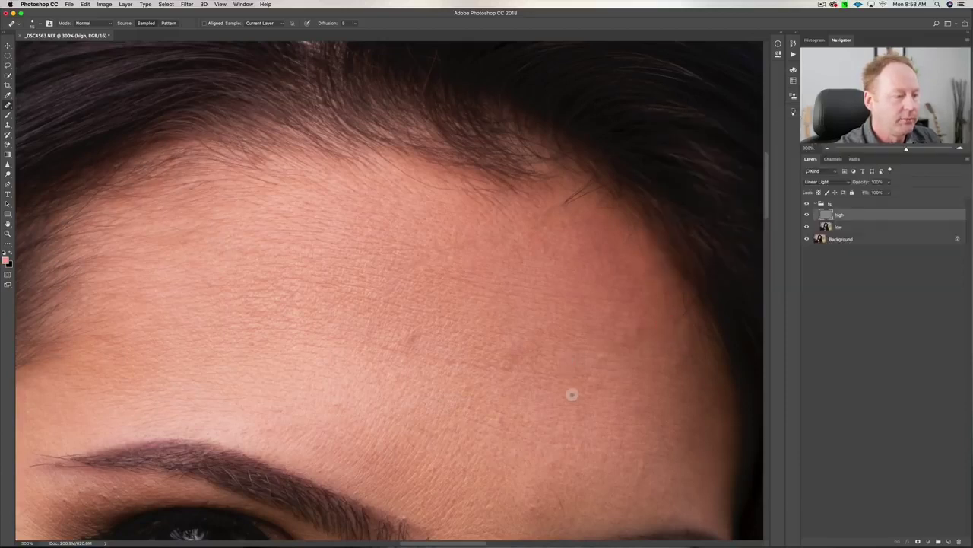
pyautogui.moveTo(572, 393); pyautogui.dragTo(565, 181)
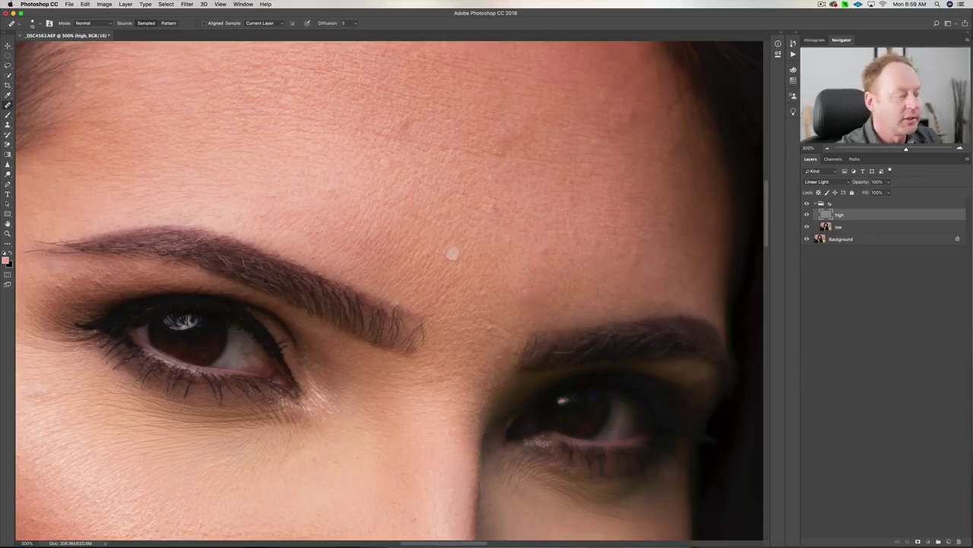
# Zoom out to 100% to show the whole face, target the low layer and pick the Lasso tool
pyautogui.scroll(-1, 453, 253)
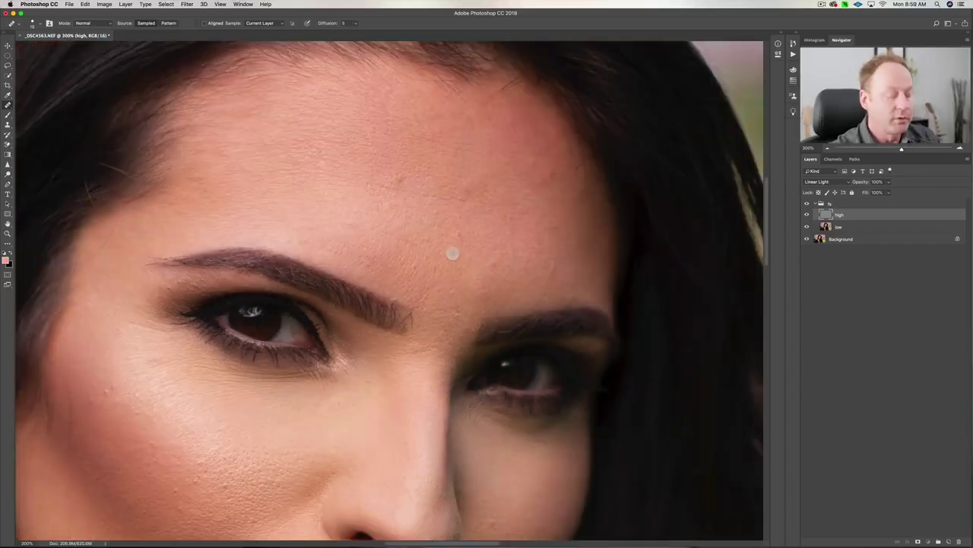
pyautogui.press('super+minus')
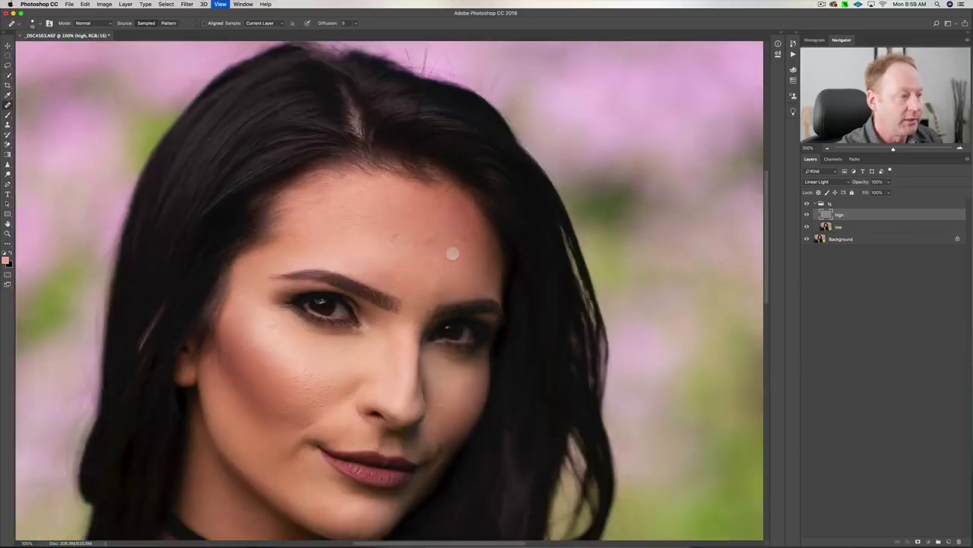
pyautogui.moveTo(434, 256); pyautogui.dragTo(489, 224)
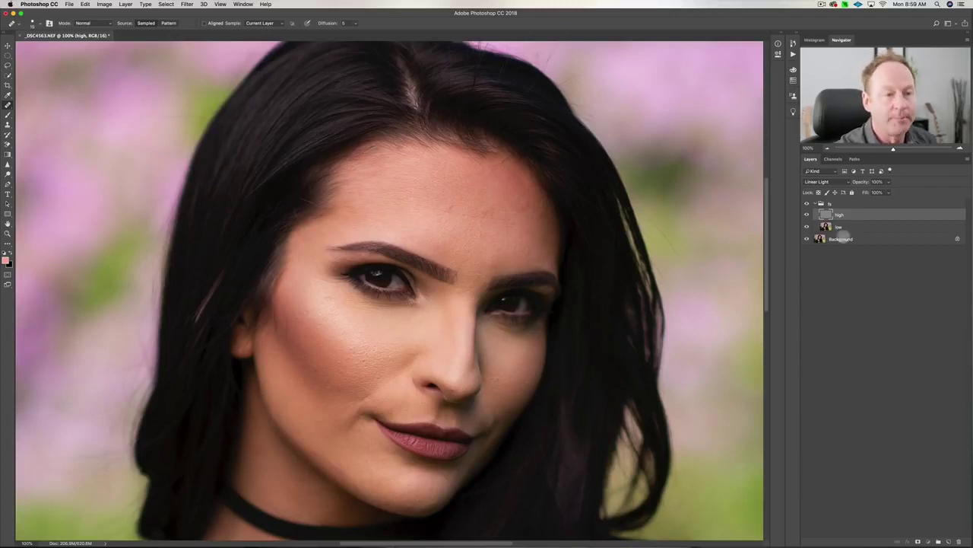
pyautogui.click(845, 226)
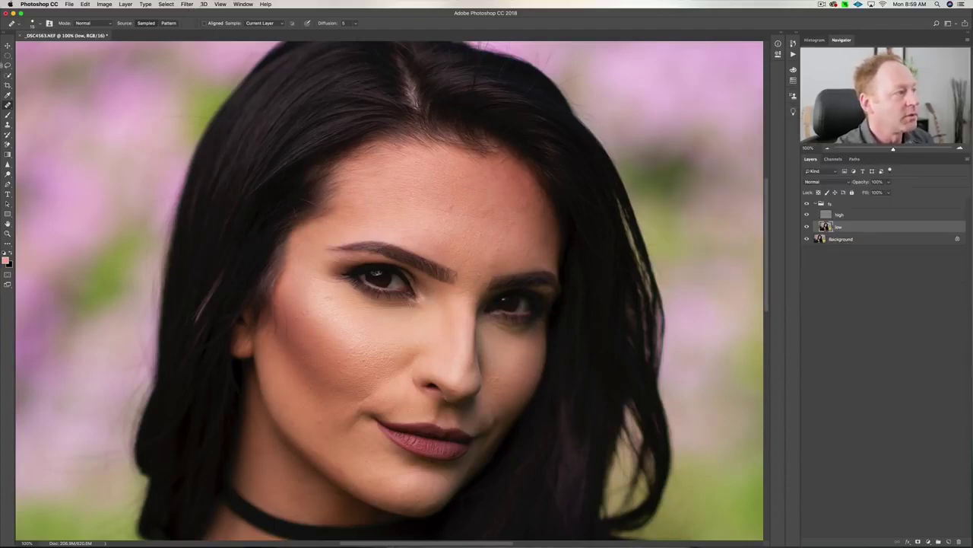
pyautogui.click(8, 65)
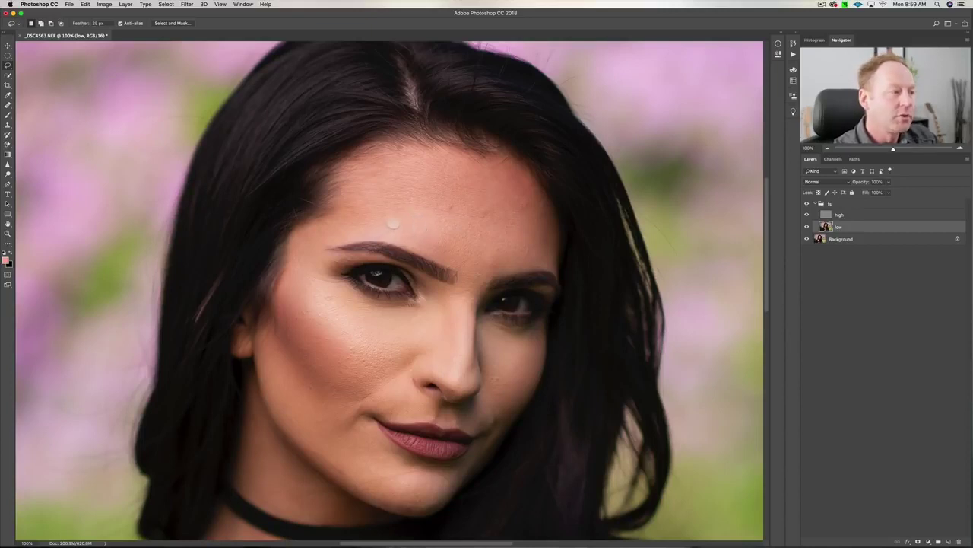
# Lasso a forehead patch on the low layer and blur it with a 25-pixel Gaussian Blur
pyautogui.moveTo(388, 223)
pyautogui.mouseDown()
pyautogui.moveTo(364, 215)
pyautogui.moveTo(361, 200)
pyautogui.moveTo(380, 184)
pyautogui.moveTo(417, 178)
pyautogui.moveTo(466, 206)
pyautogui.moveTo(448, 225)
pyautogui.mouseUp()
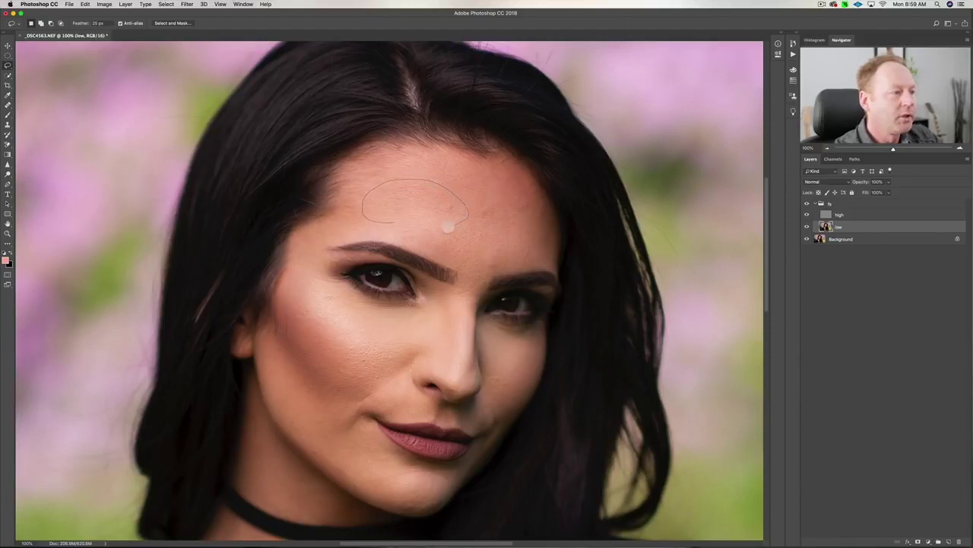
pyautogui.moveTo(387, 224); pyautogui.dragTo(390, 225)
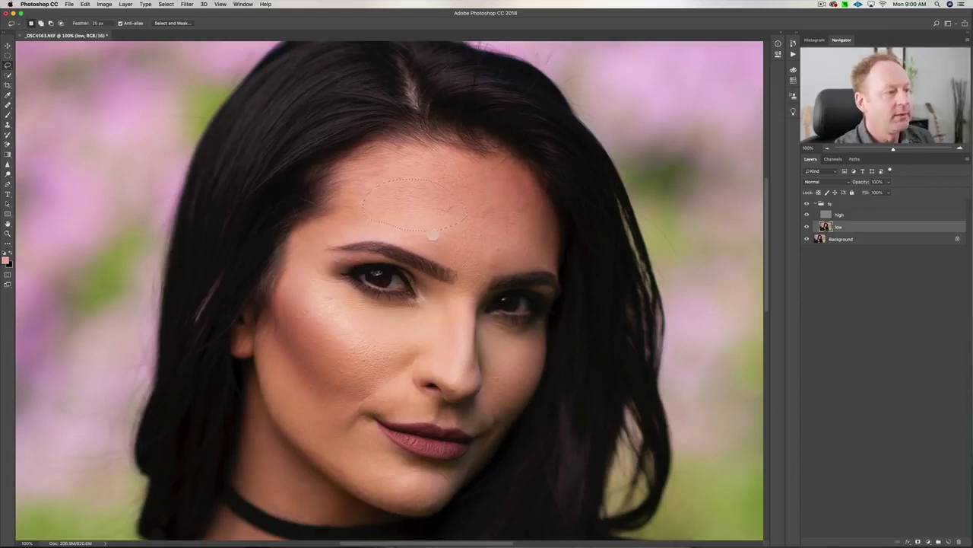
pyautogui.click(186, 4)
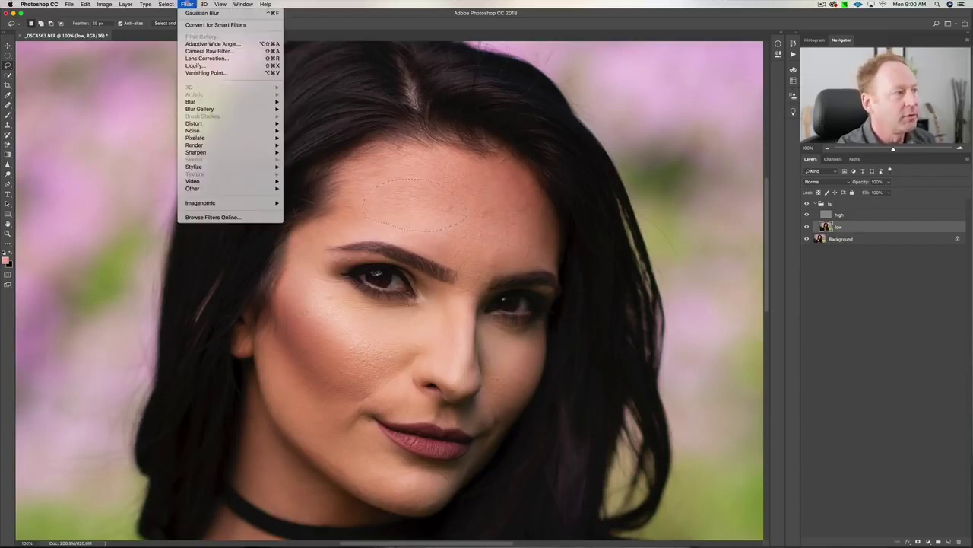
pyautogui.moveTo(228, 100)
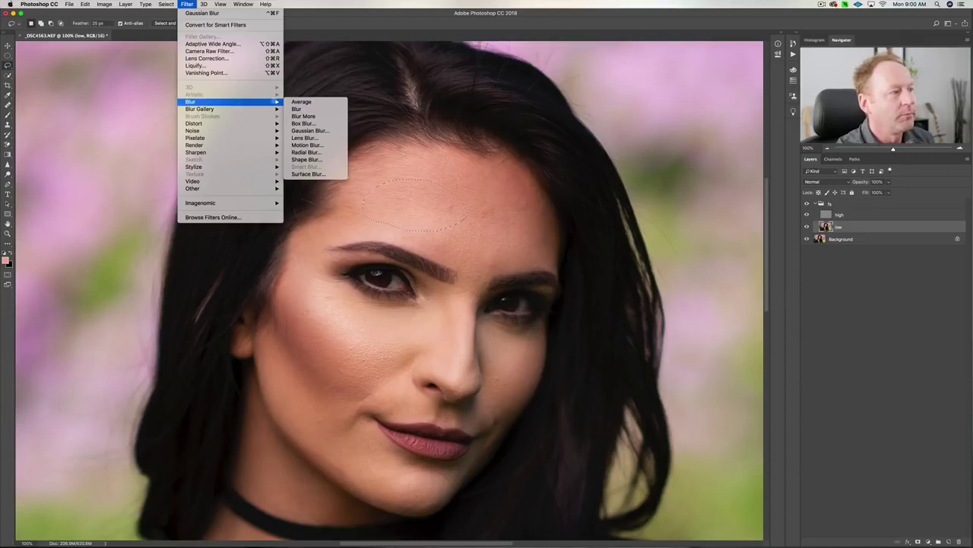
pyautogui.click(309, 130)
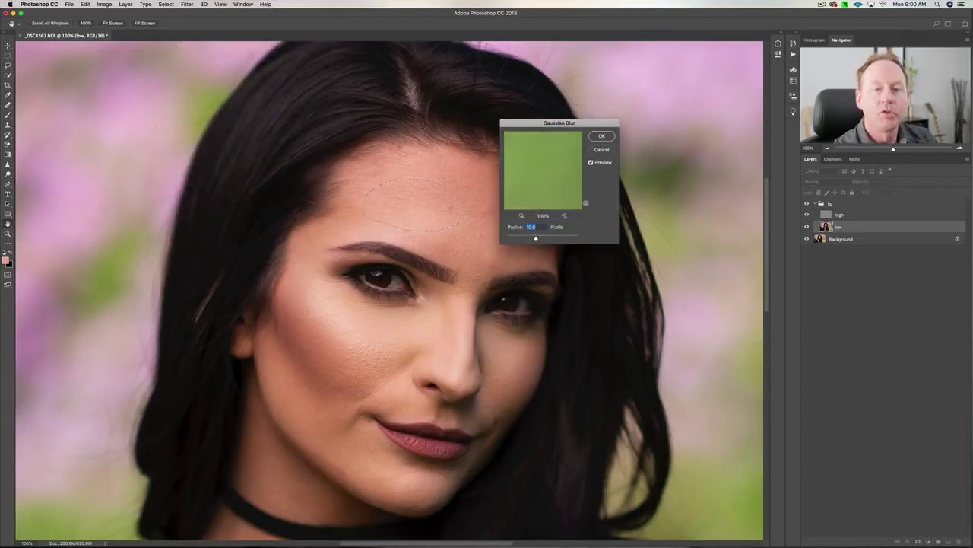
pyautogui.click(408, 195)
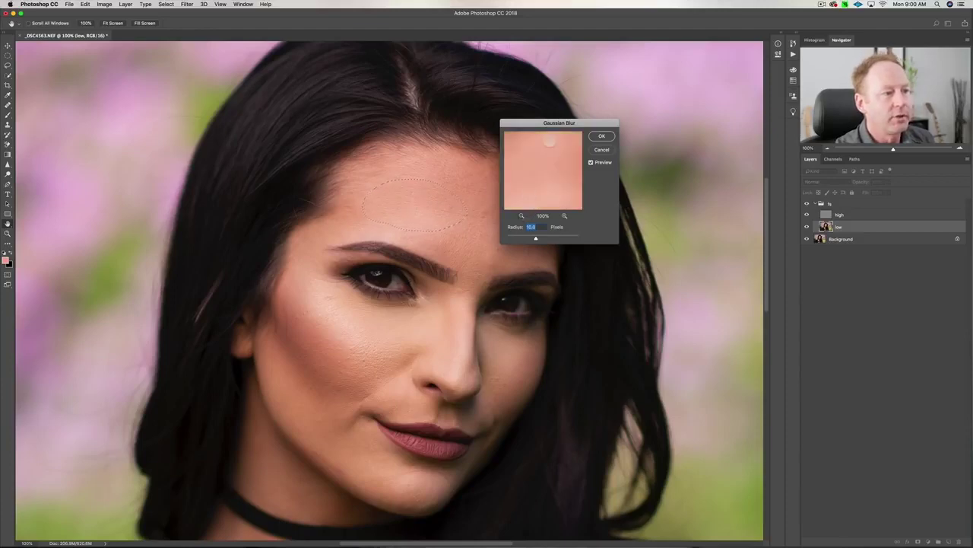
pyautogui.moveTo(548, 124); pyautogui.dragTo(609, 119)
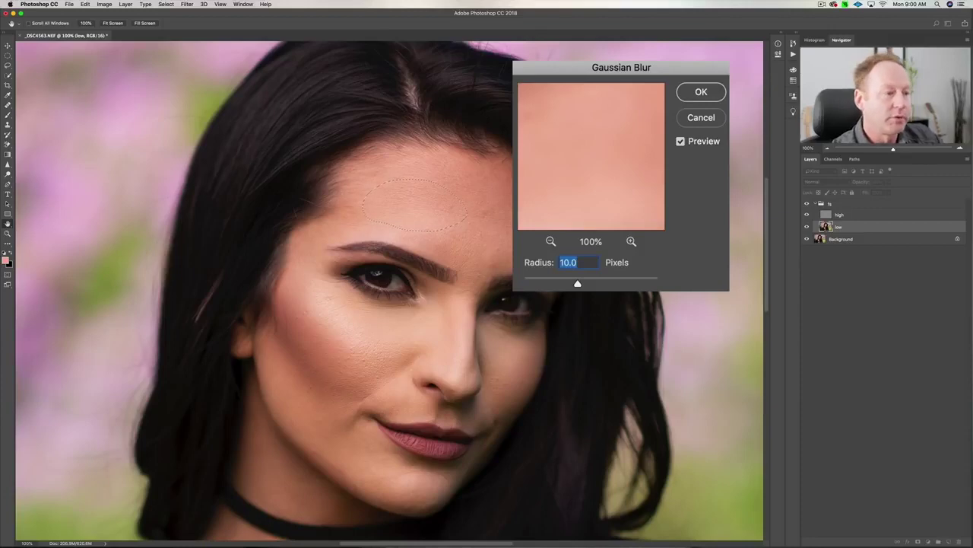
pyautogui.moveTo(577, 283); pyautogui.dragTo(615, 283)
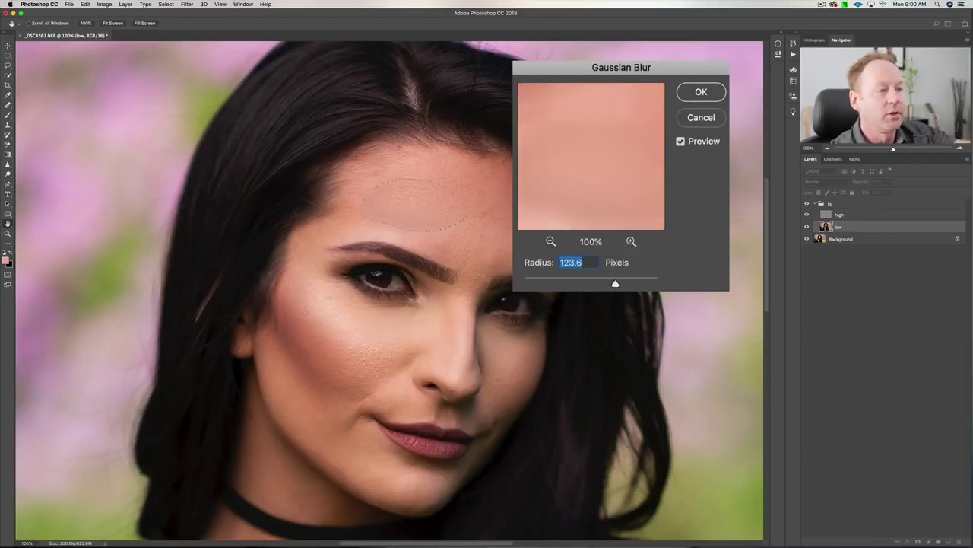
pyautogui.click(616, 280)
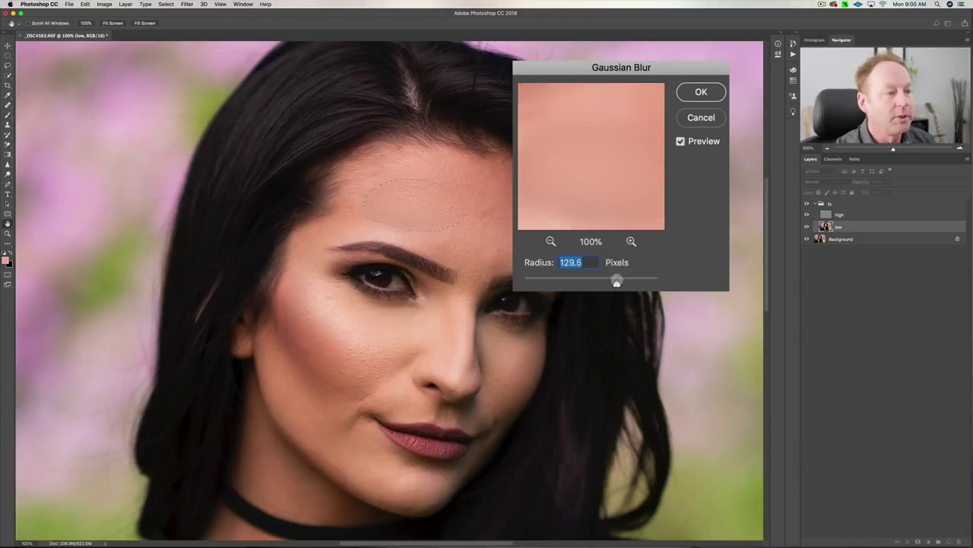
pyautogui.moveTo(617, 281); pyautogui.dragTo(568, 283)
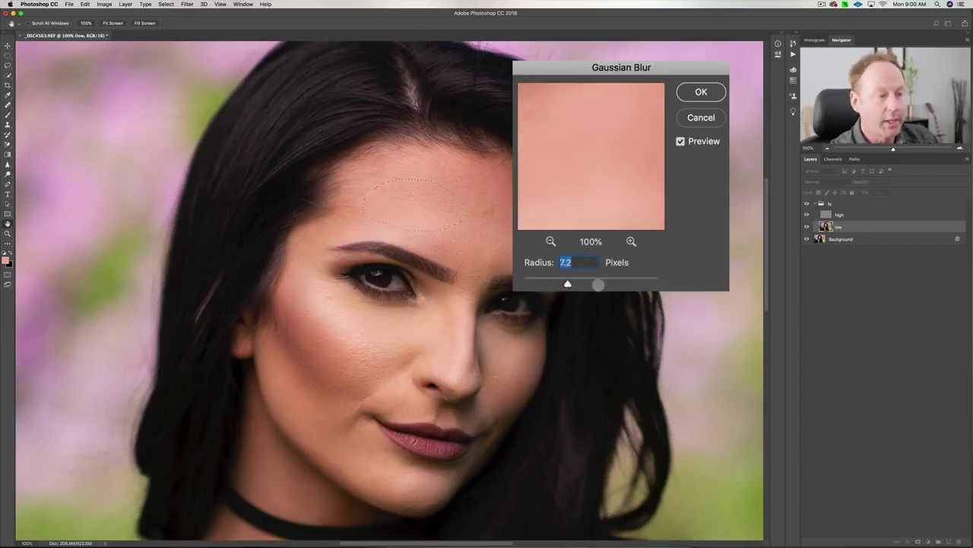
pyautogui.write('25')
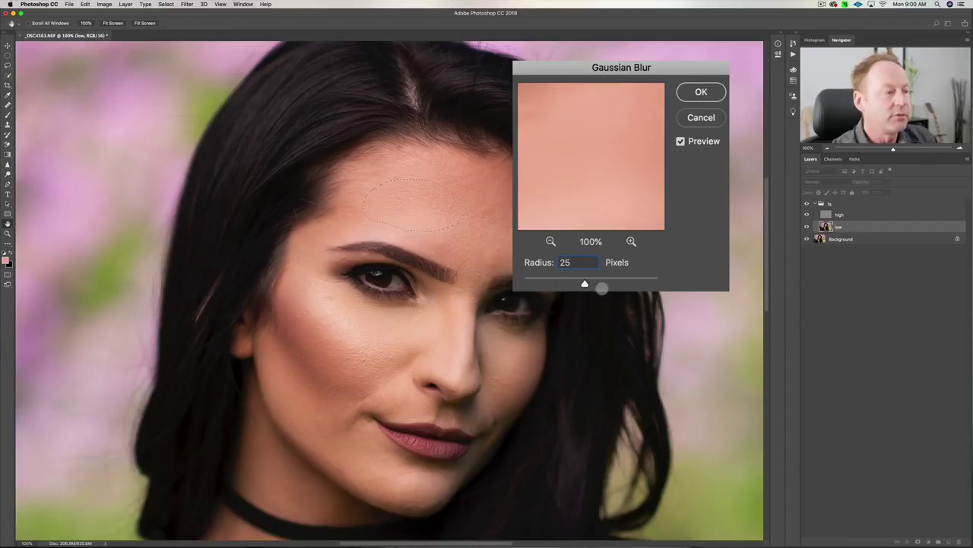
pyautogui.press('Return')
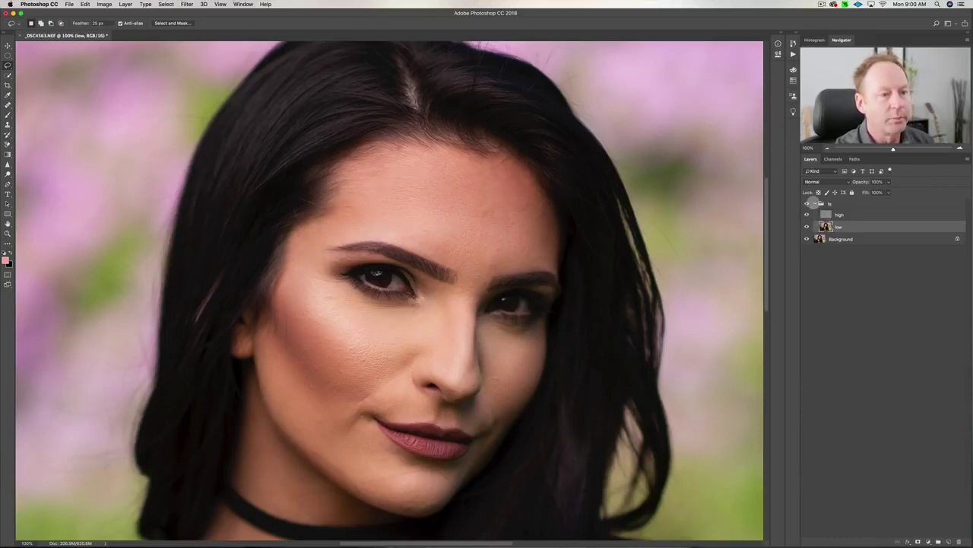
pyautogui.click(821, 204)
pyautogui.click(815, 204)
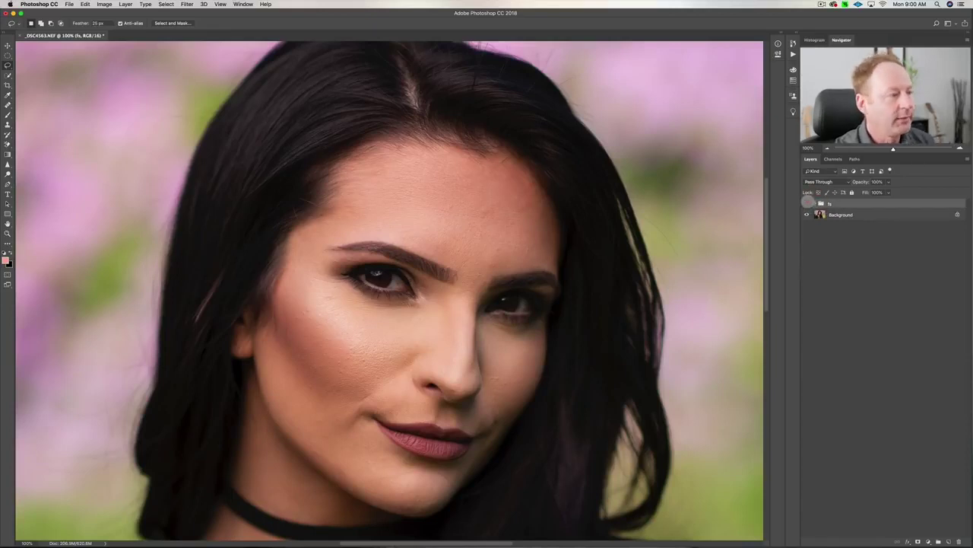
pyautogui.click(808, 202)
pyautogui.click(808, 203)
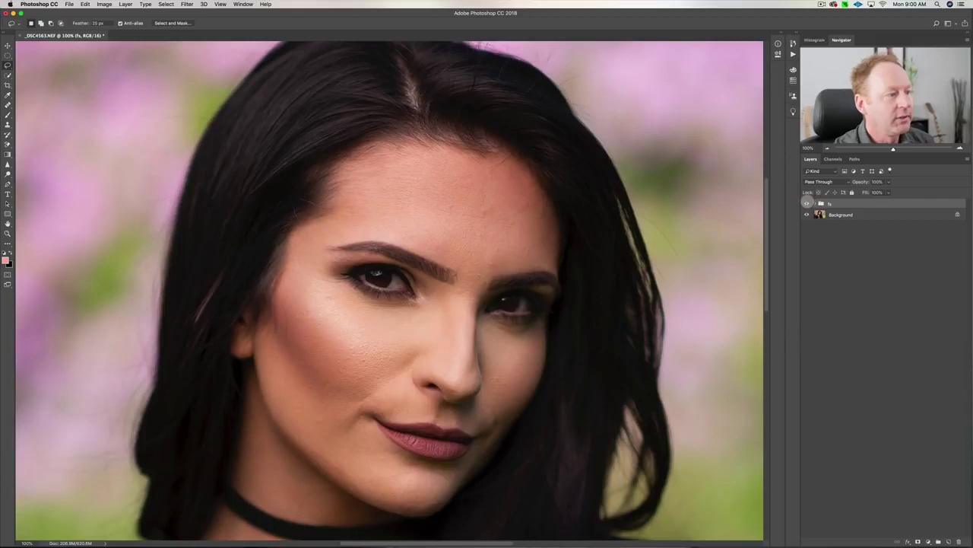
pyautogui.click(807, 202)
pyautogui.click(807, 202)
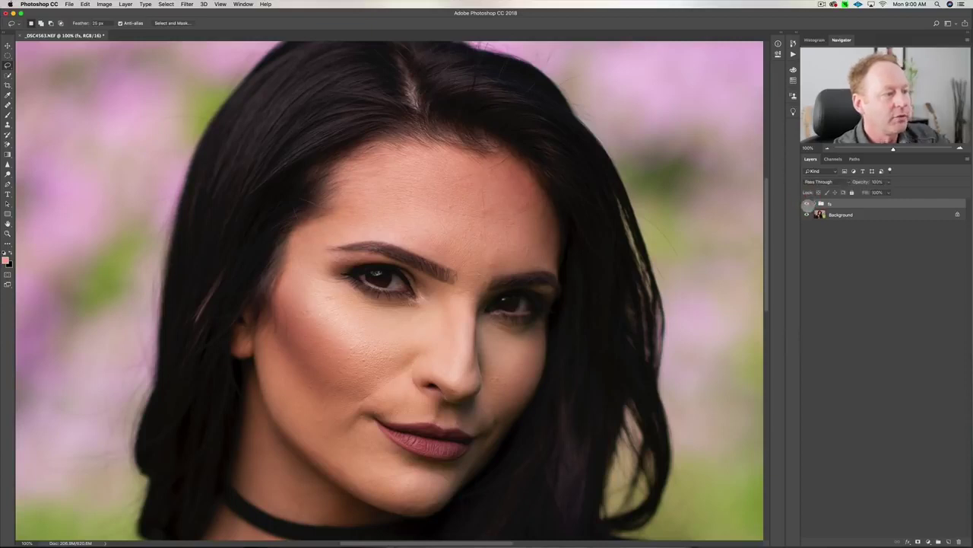
pyautogui.click(807, 203)
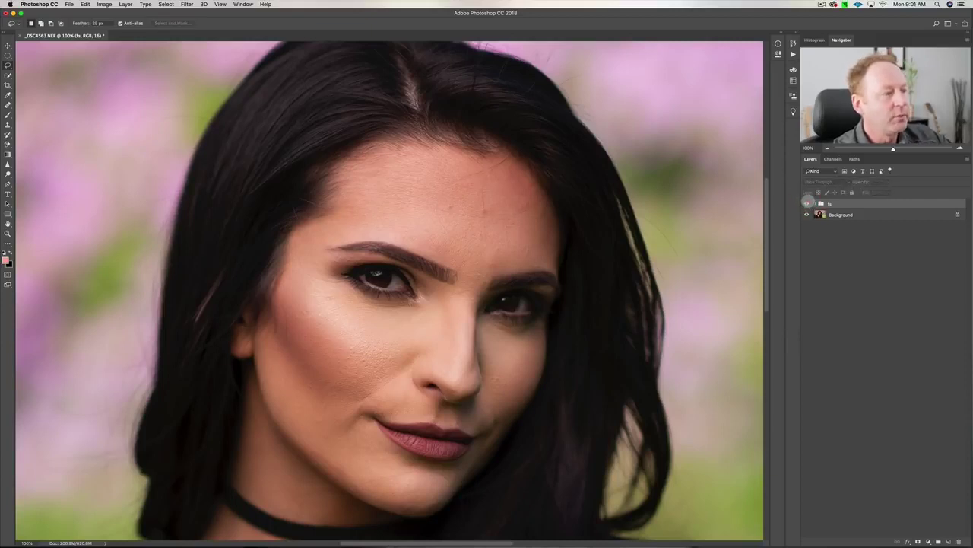
pyautogui.click(807, 203)
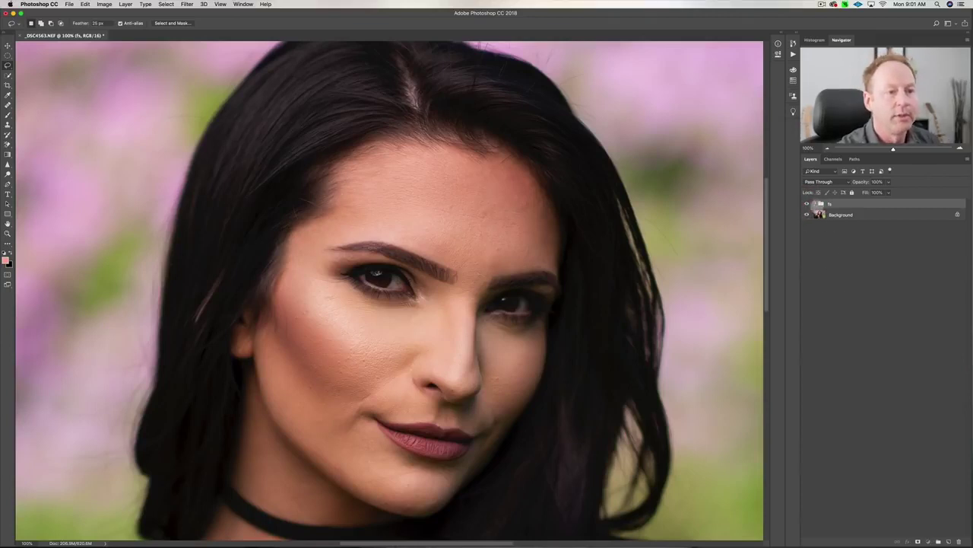
pyautogui.click(815, 203)
pyautogui.click(852, 226)
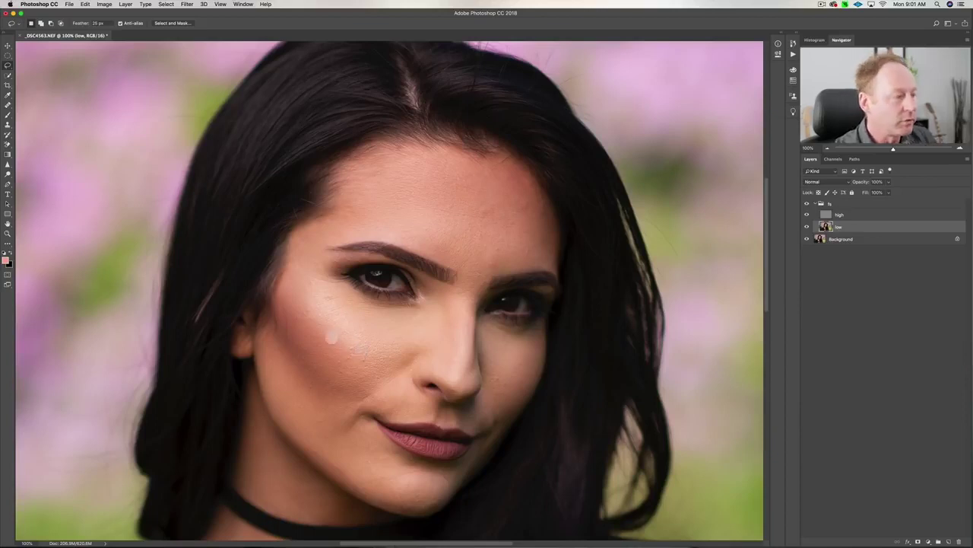
# Lasso two uneven patches on the left cheek and reapply the Gaussian Blur to each
pyautogui.moveTo(321, 302)
pyautogui.mouseDown()
pyautogui.moveTo(297, 289)
pyautogui.moveTo(352, 368)
pyautogui.moveTo(341, 330)
pyautogui.mouseUp()
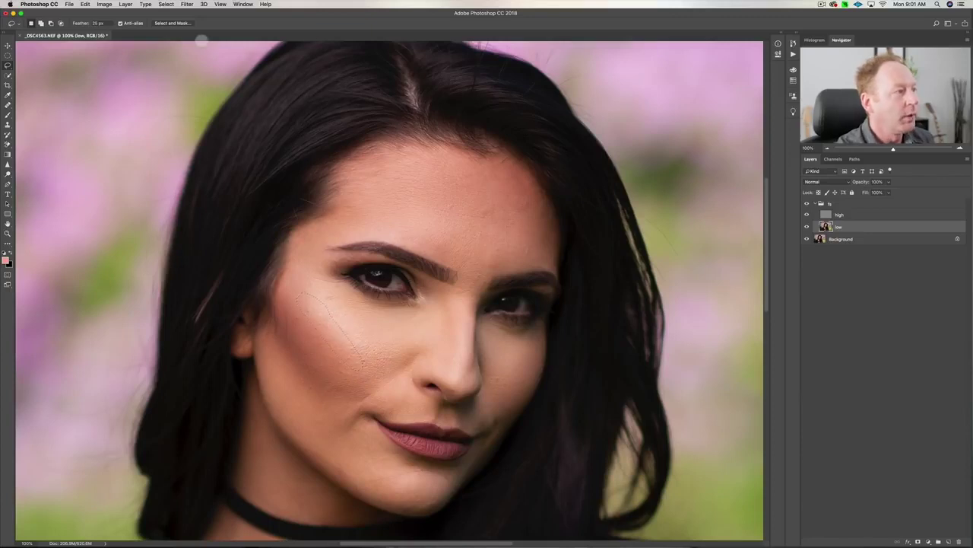
pyautogui.click(188, 6)
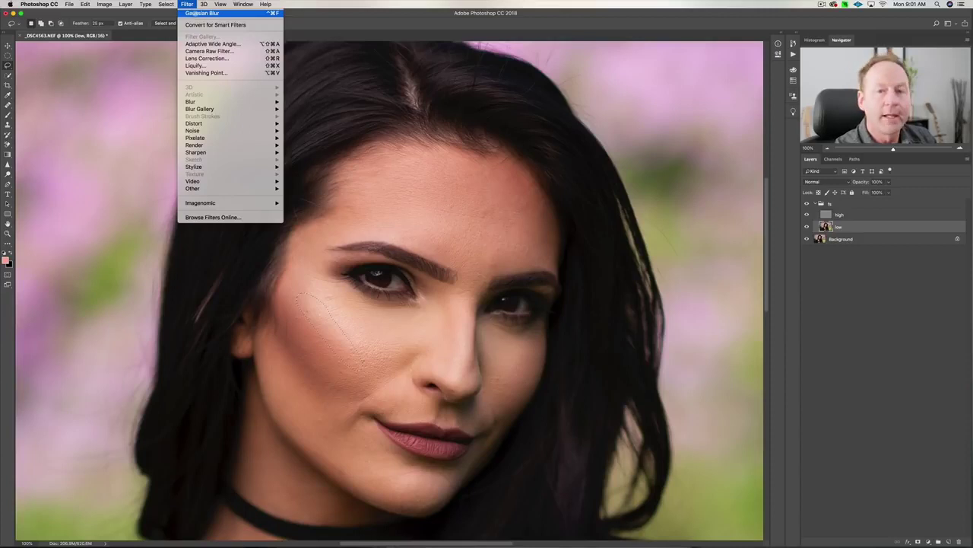
pyautogui.click(197, 13)
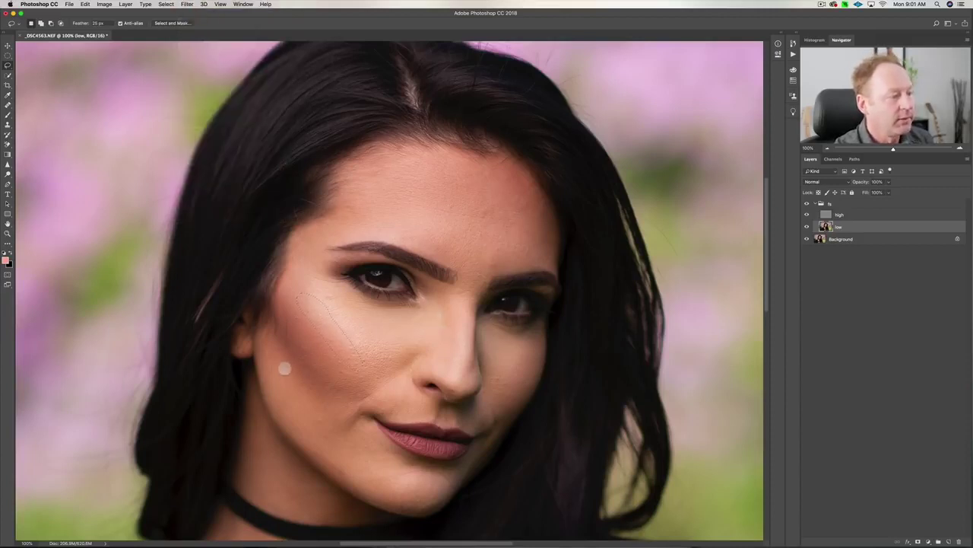
pyautogui.moveTo(270, 332)
pyautogui.mouseDown()
pyautogui.moveTo(300, 401)
pyautogui.moveTo(322, 420)
pyautogui.moveTo(329, 392)
pyautogui.moveTo(304, 352)
pyautogui.mouseUp()
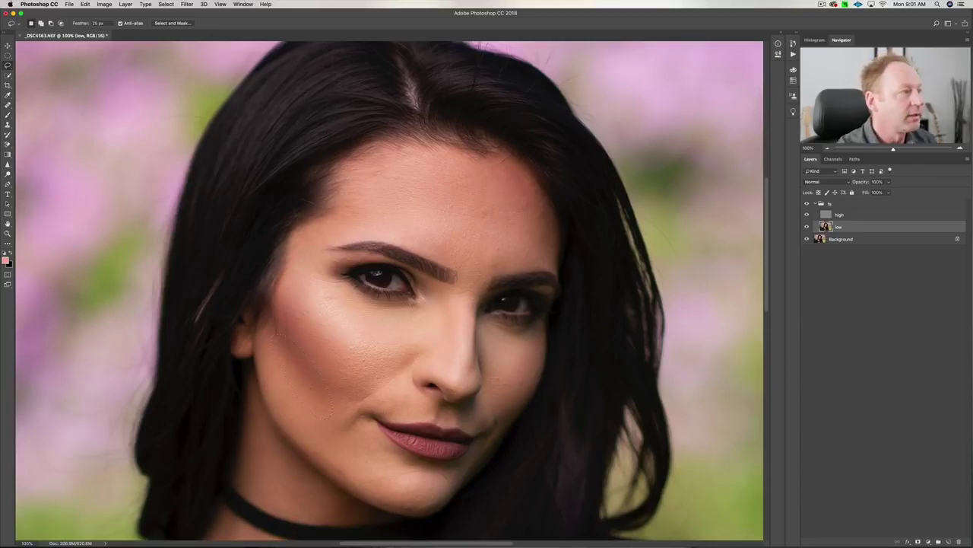
pyautogui.click(187, 4)
pyautogui.click(202, 13)
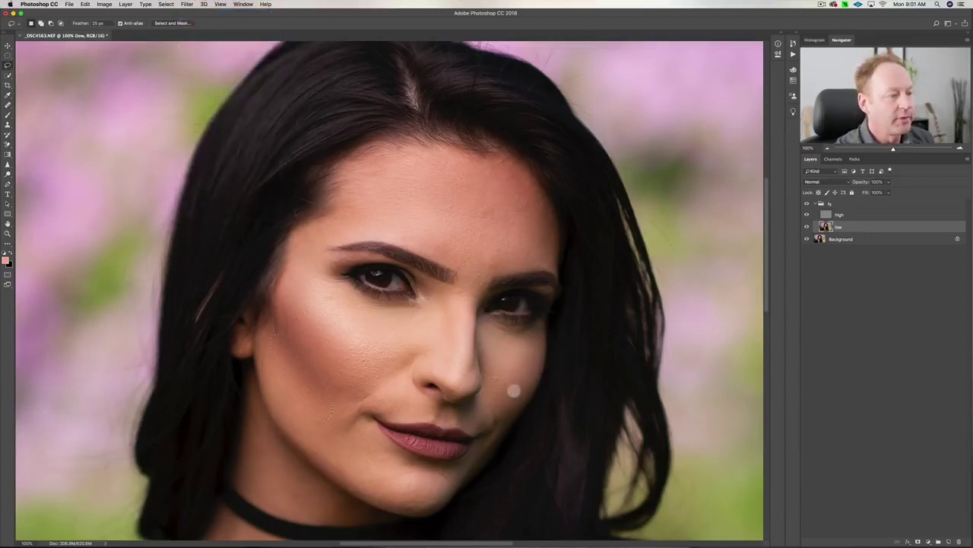
# Lasso a patch on the right cheek, blur it twice with the last filter, then deselect
pyautogui.moveTo(506, 382)
pyautogui.mouseDown()
pyautogui.moveTo(504, 356)
pyautogui.moveTo(515, 346)
pyautogui.moveTo(539, 349)
pyautogui.moveTo(513, 381)
pyautogui.mouseUp()
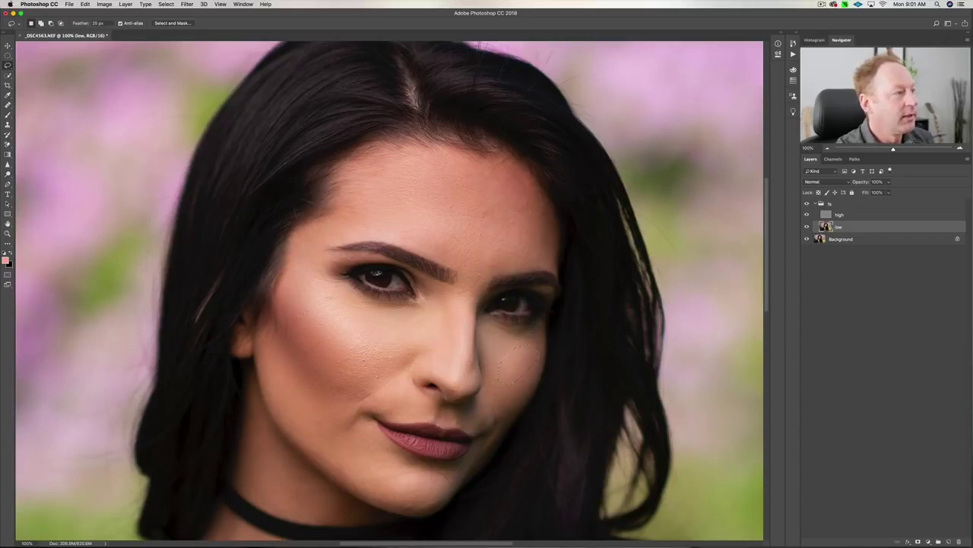
pyautogui.click(186, 4)
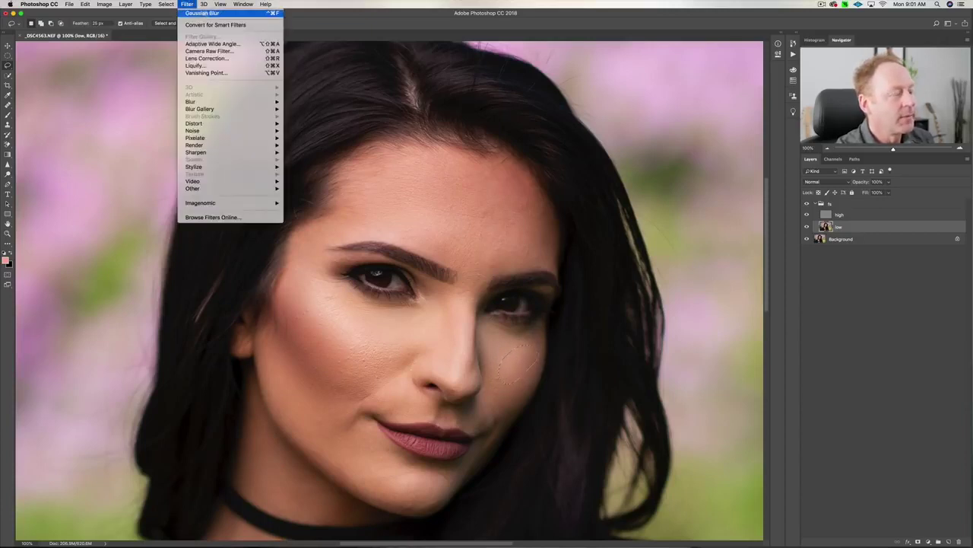
pyautogui.click(201, 13)
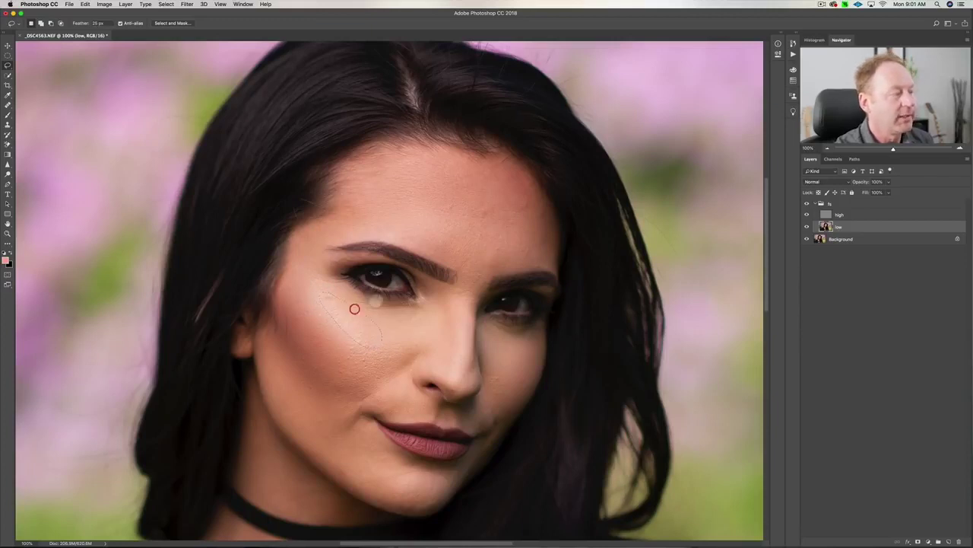
pyautogui.click(187, 4)
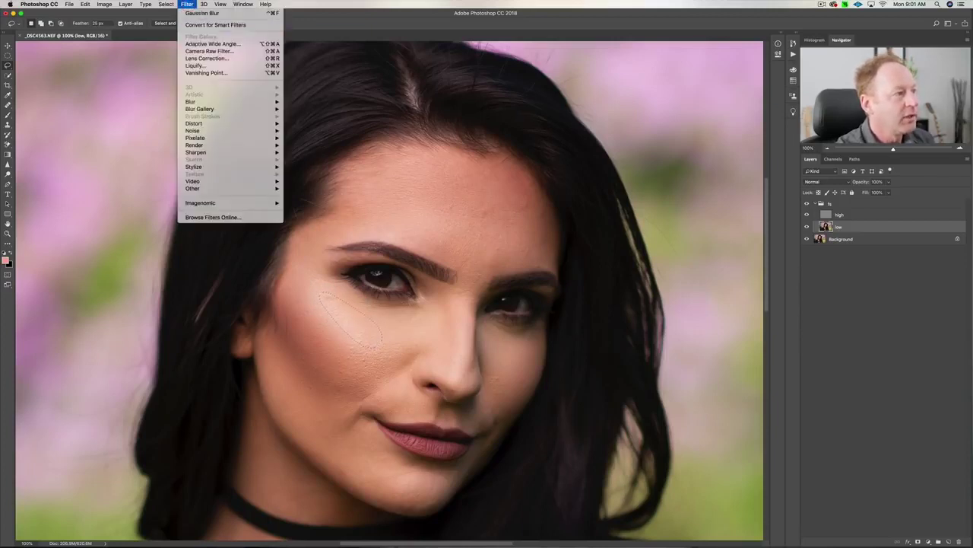
pyautogui.click(204, 13)
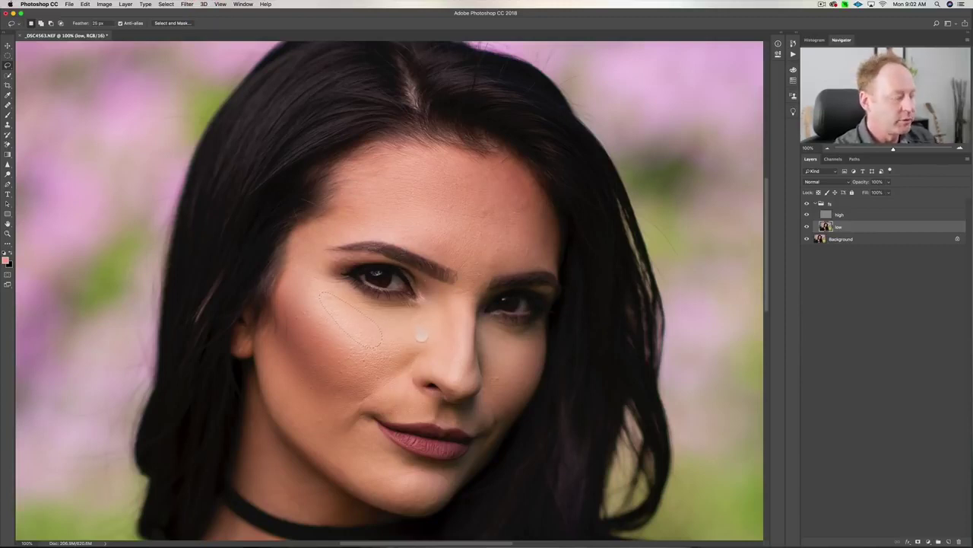
pyautogui.press('super+d')
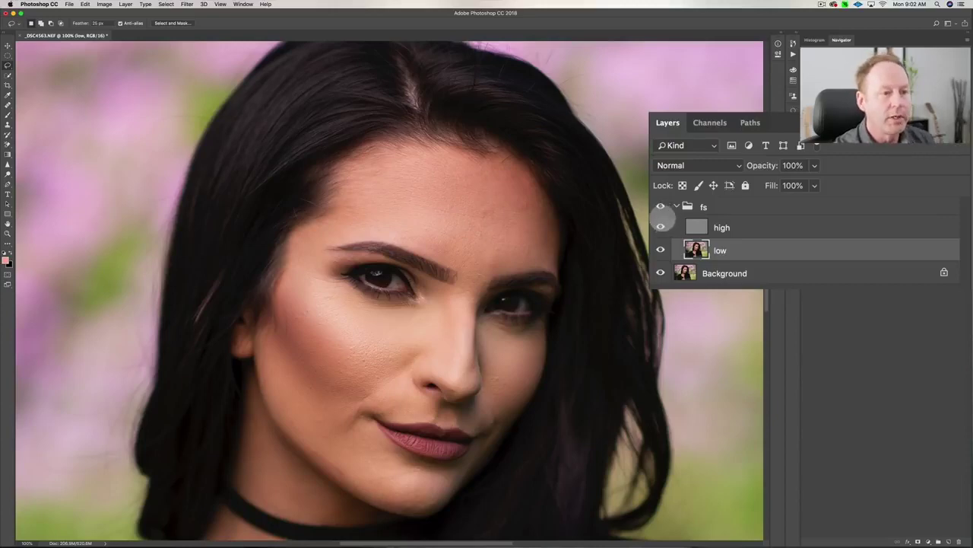
pyautogui.click(661, 206)
pyautogui.click(661, 206)
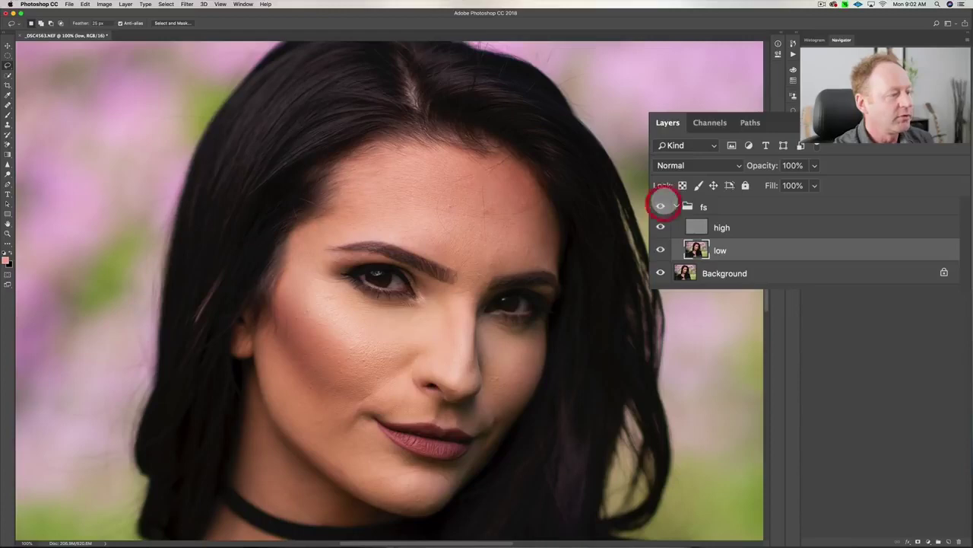
pyautogui.click(661, 206)
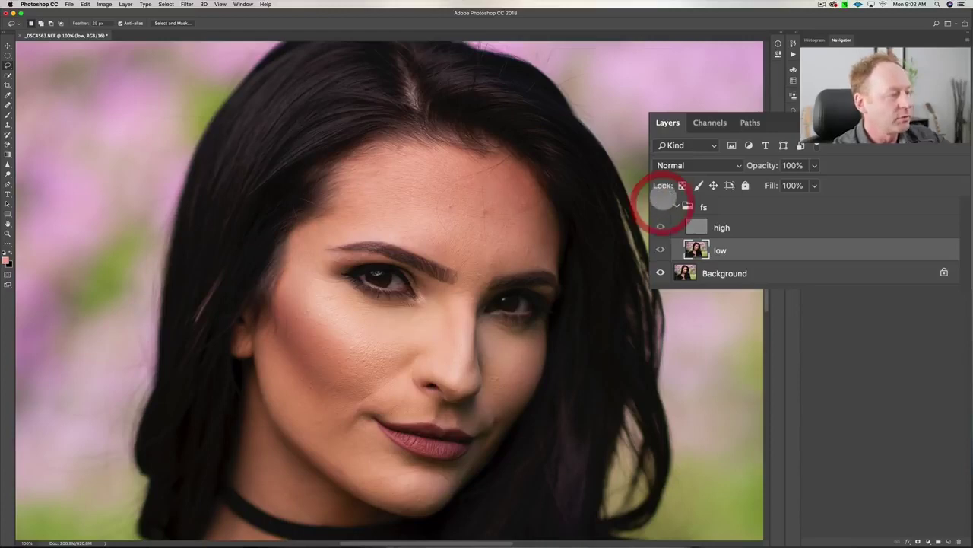
pyautogui.press('super+equal')
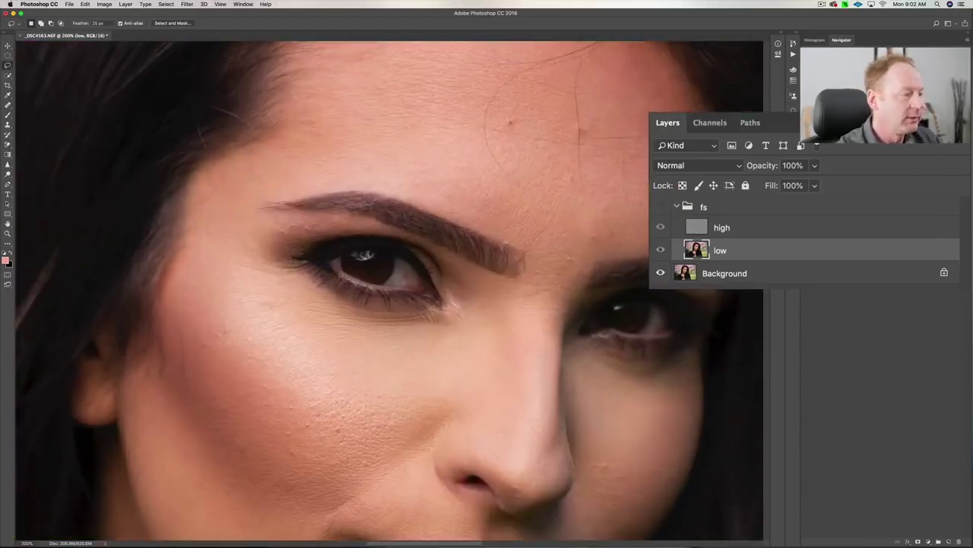
pyautogui.moveTo(430, 367); pyautogui.dragTo(549, 167)
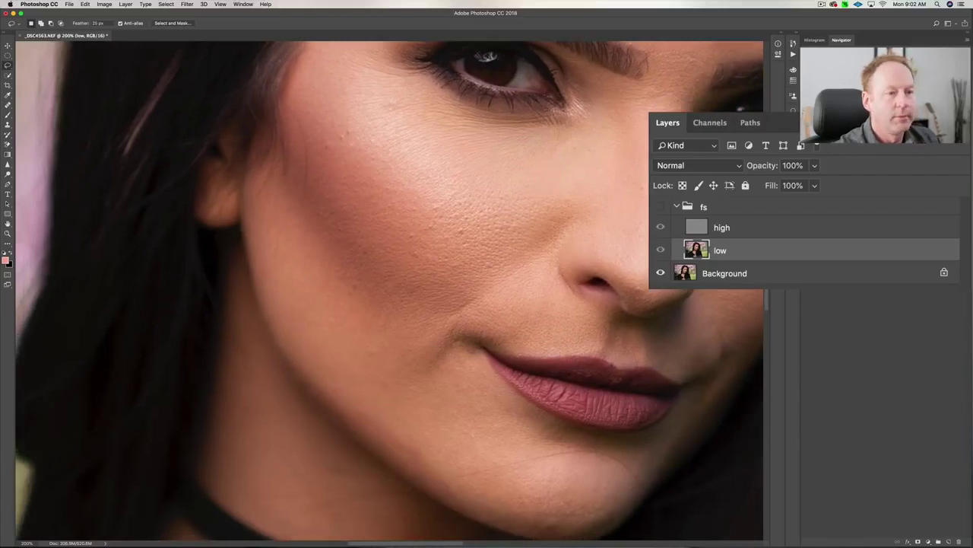
pyautogui.click(660, 207)
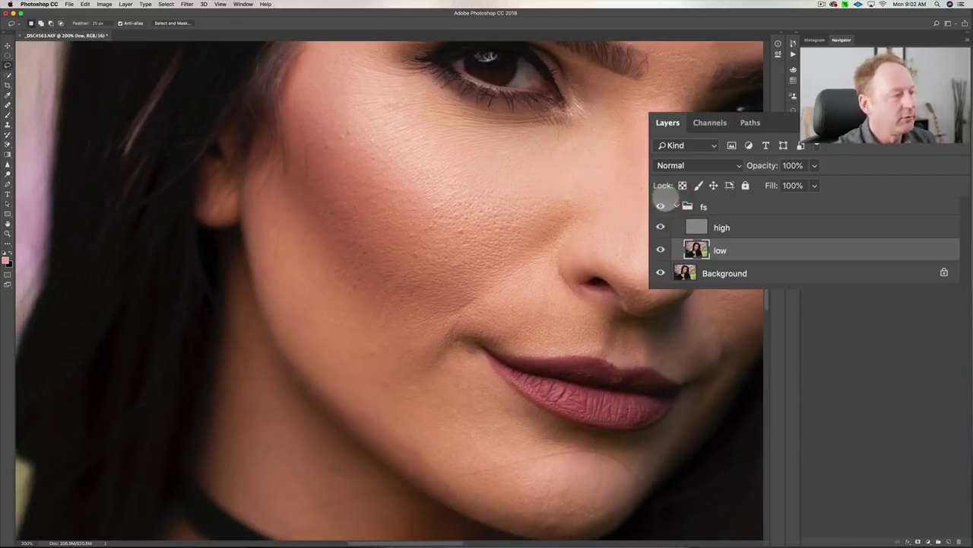
pyautogui.click(661, 204)
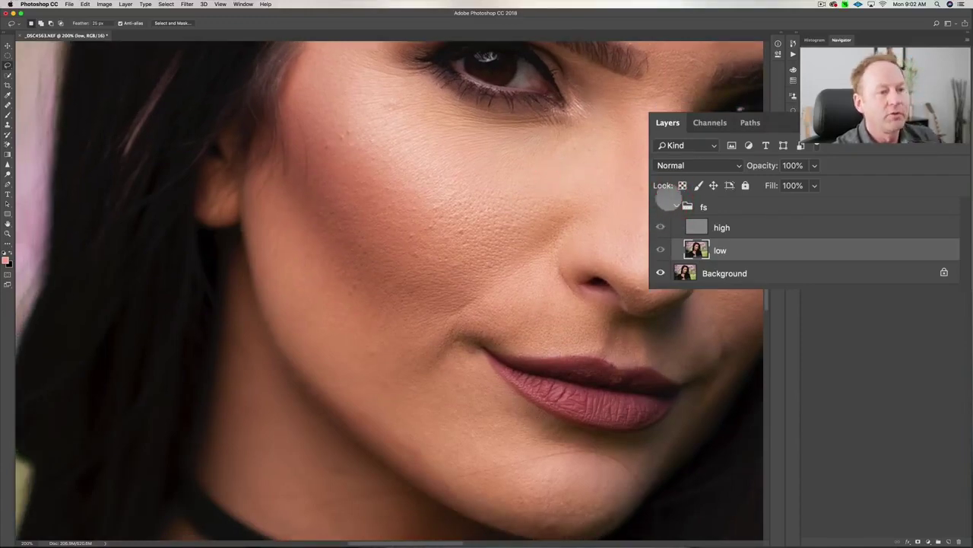
pyautogui.click(661, 206)
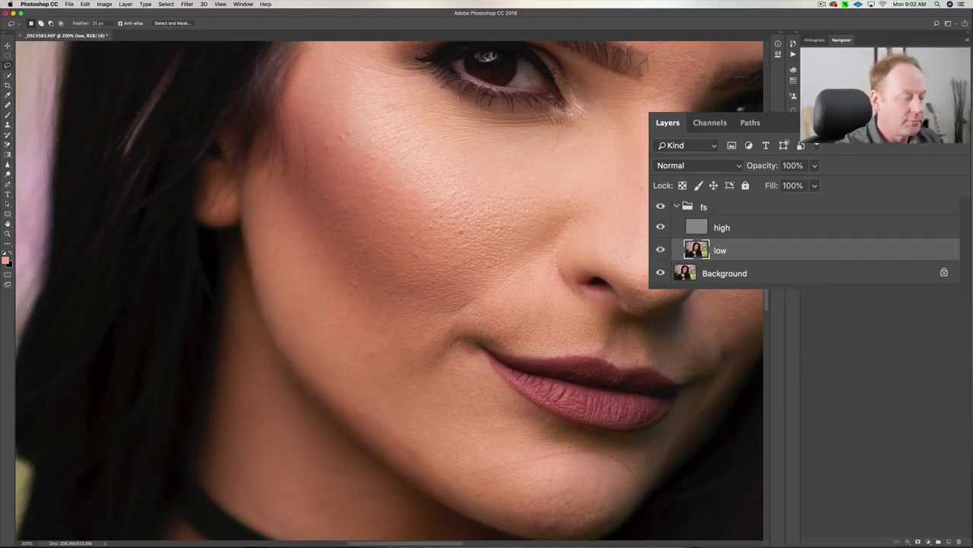
pyautogui.press('super+minus')
pyautogui.press('super+minus')
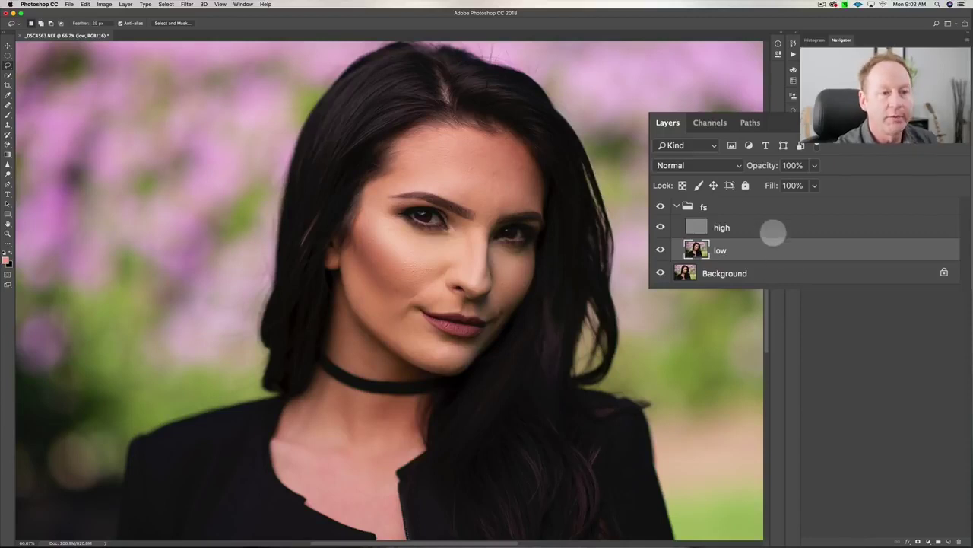
# Add a new blank layer above low inside the fs group
pyautogui.click(768, 229)
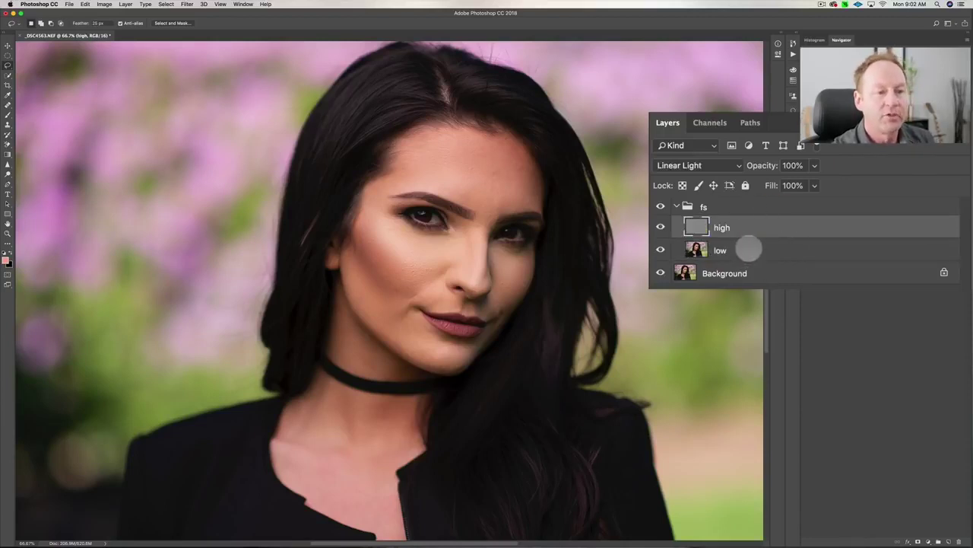
pyautogui.click(752, 248)
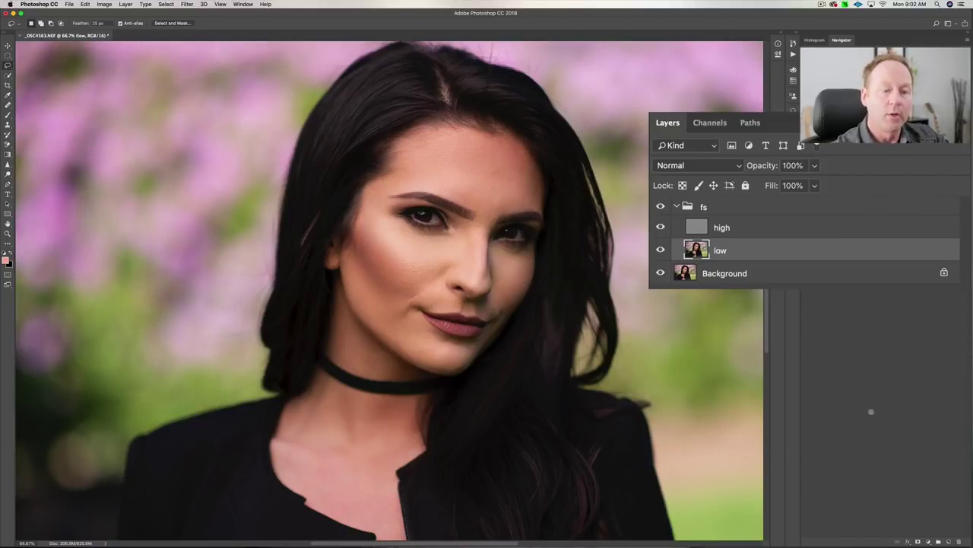
pyautogui.click(949, 541)
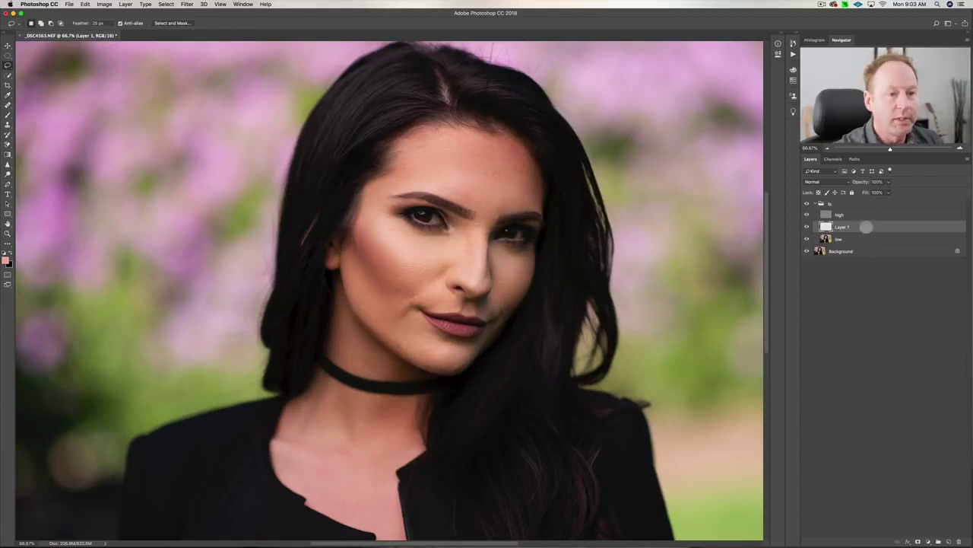
# Delete the entire fs group, leaving only the Background layer
pyautogui.click(864, 239)
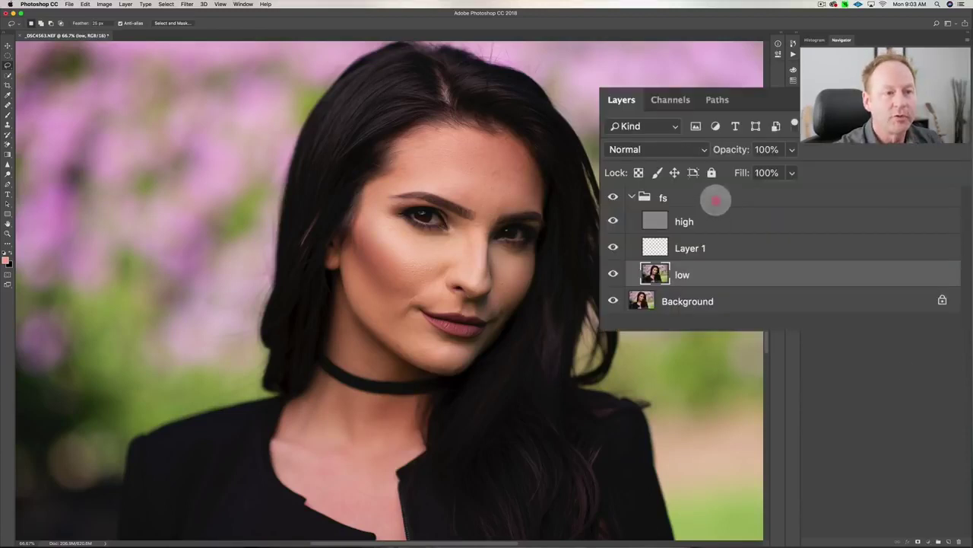
pyautogui.click(714, 198)
pyautogui.press('BackSpace')
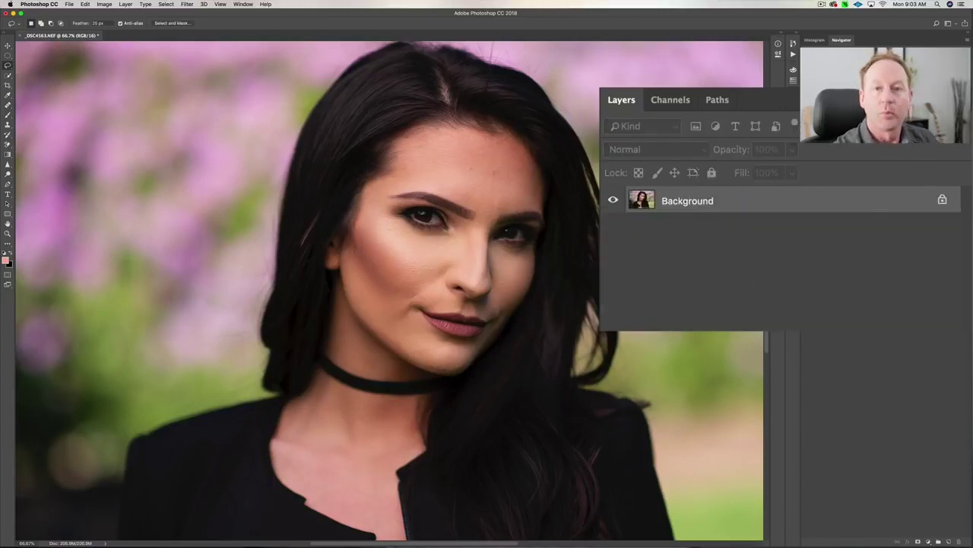
# Duplicate the Background twice and name the lower copy 'low'
pyautogui.hotkey('ctrl', 'j')
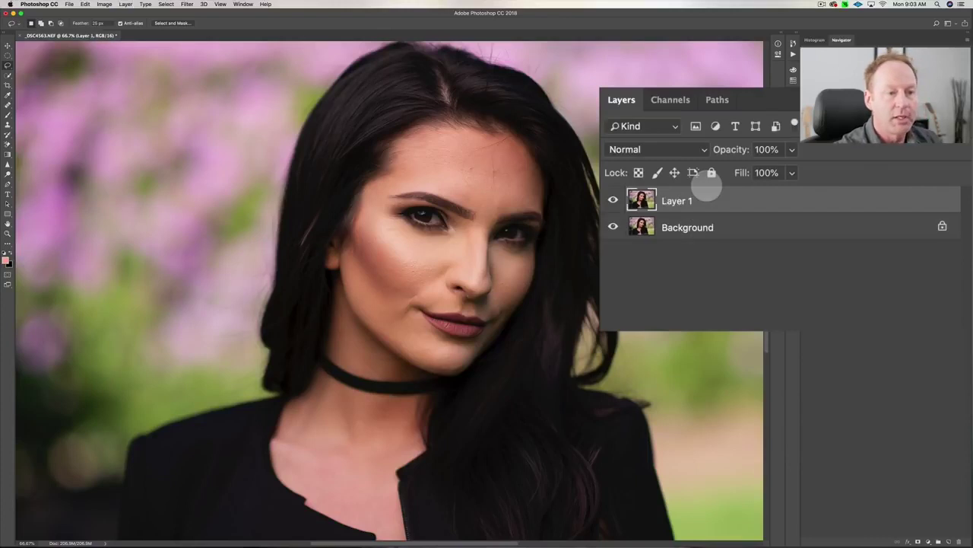
pyautogui.hotkey('ctrl', 'j')
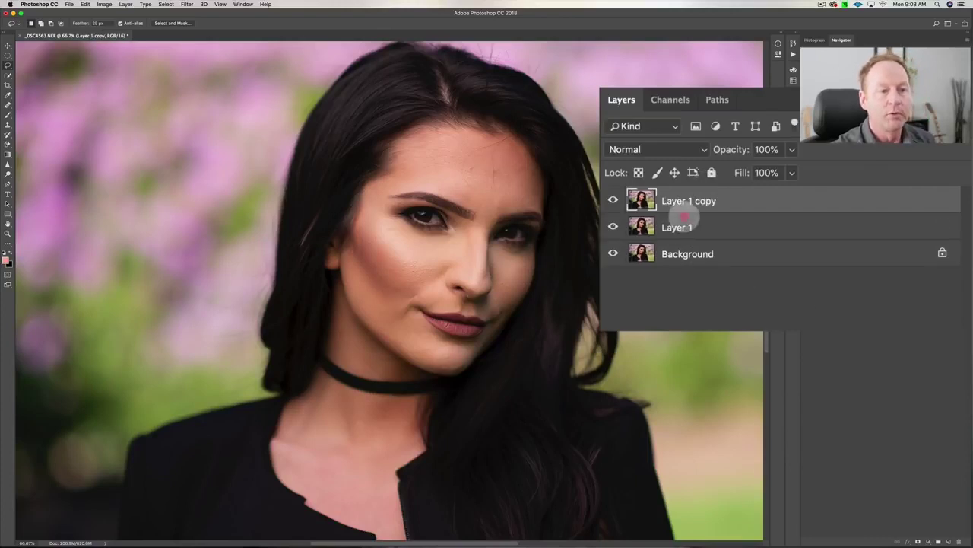
pyautogui.doubleClick(679, 225)
pyautogui.write('low')
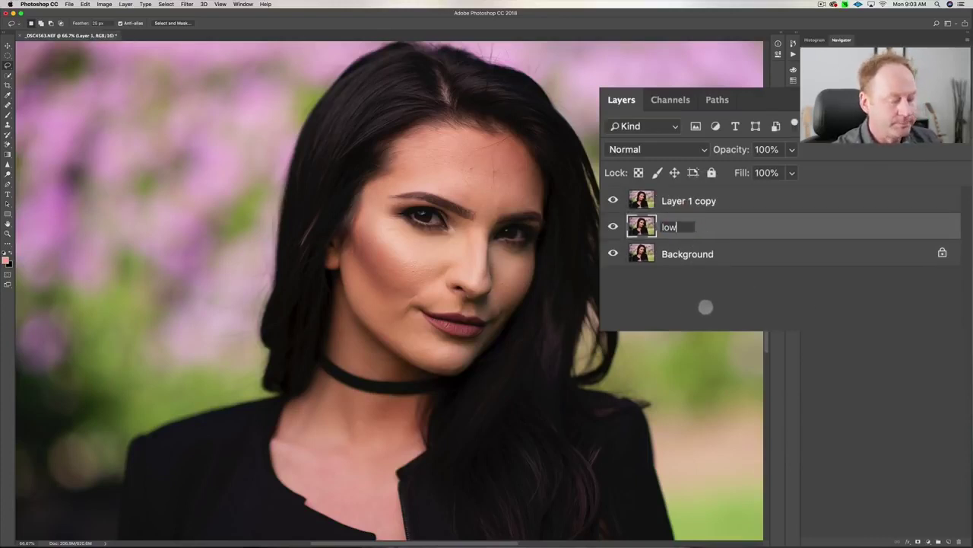
pyautogui.press('Return')
# Name the top copy 'high', then select low and hide the high layer
pyautogui.doubleClick(700, 201)
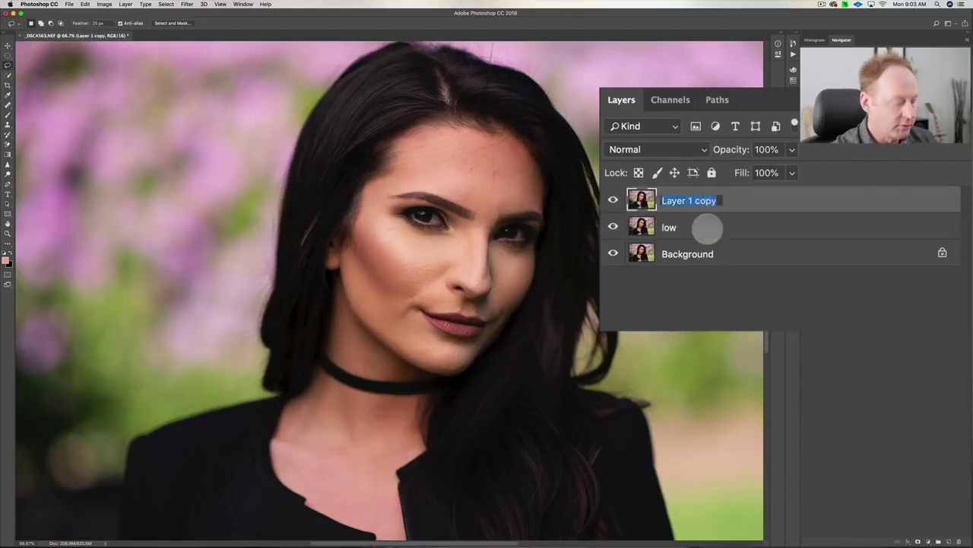
pyautogui.write('high')
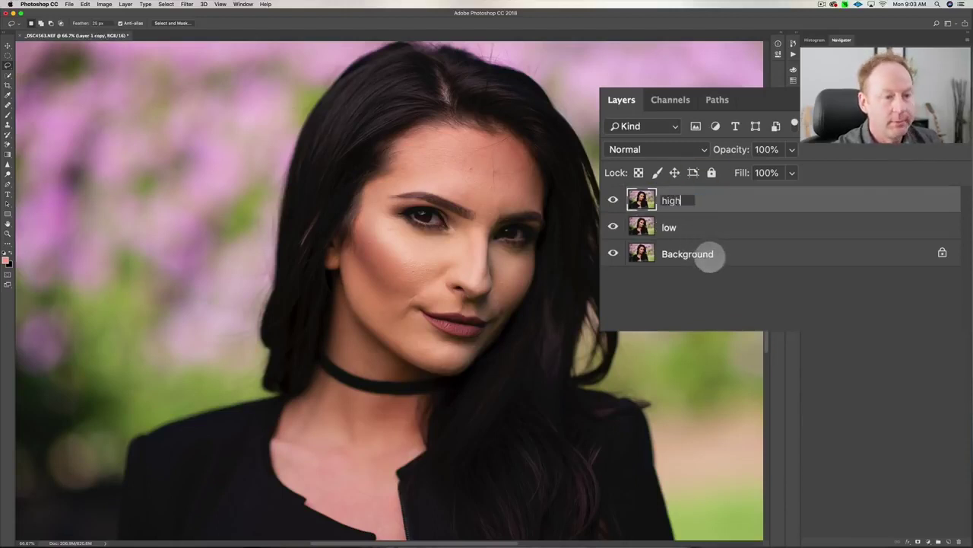
pyautogui.press('Return')
pyautogui.click(706, 225)
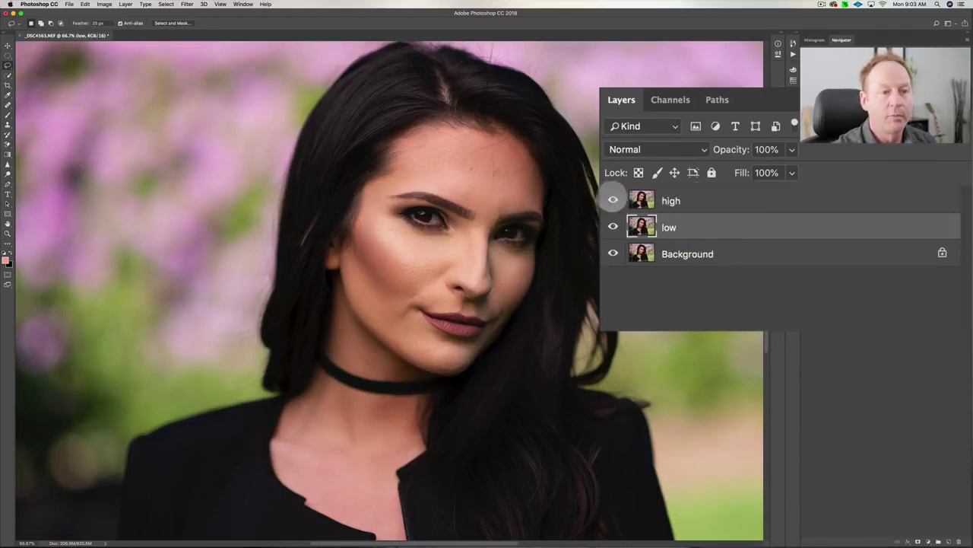
pyautogui.click(613, 200)
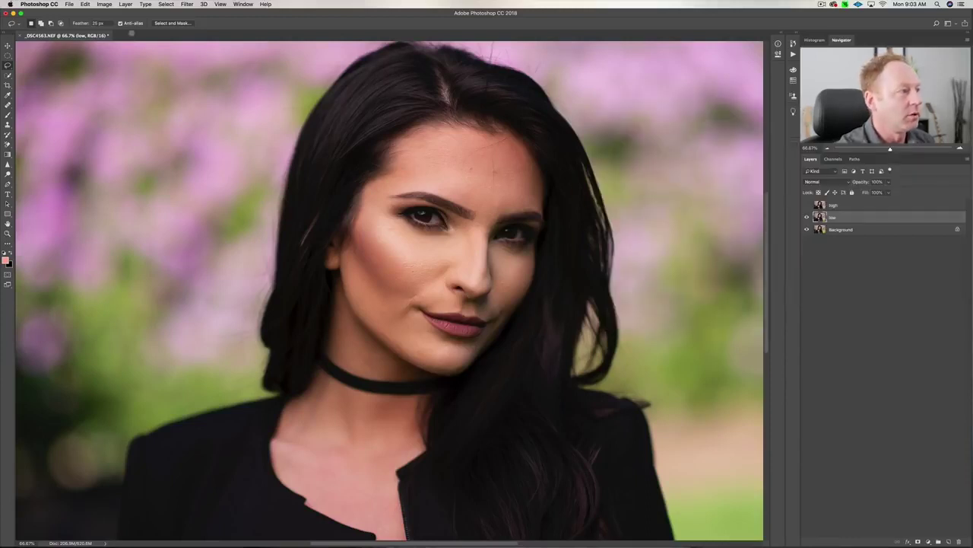
# Apply a Gaussian Blur with a 10-pixel radius across the whole low layer
pyautogui.click(187, 3)
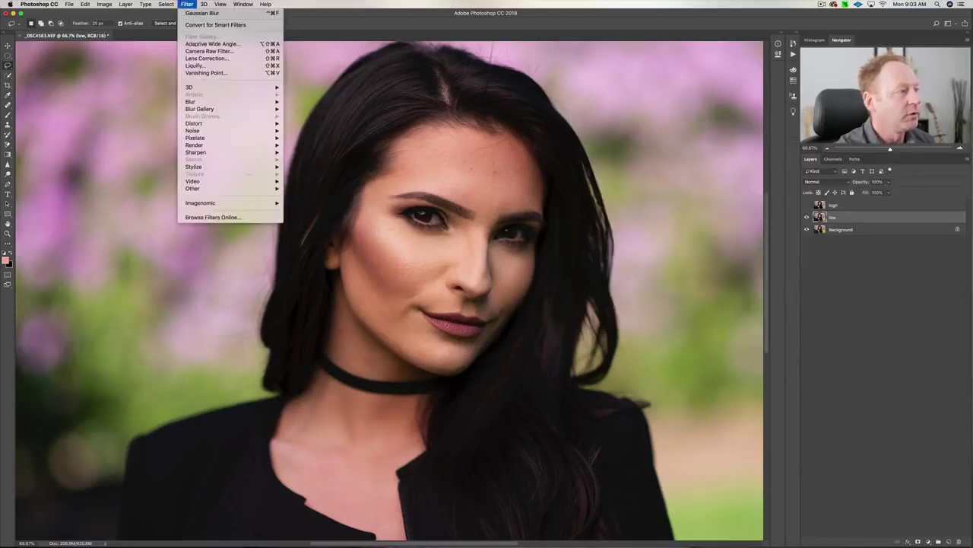
pyautogui.moveTo(240, 103)
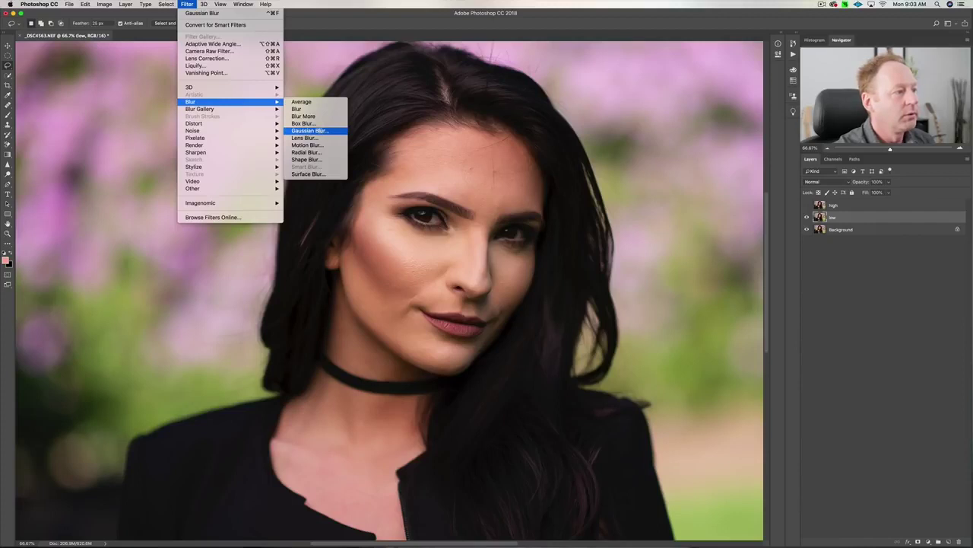
pyautogui.click(310, 131)
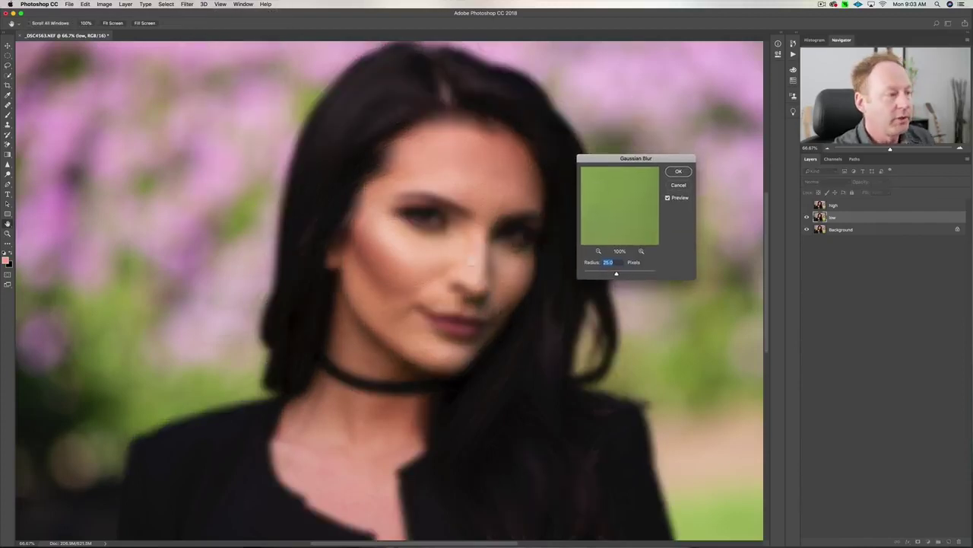
pyautogui.click(445, 312)
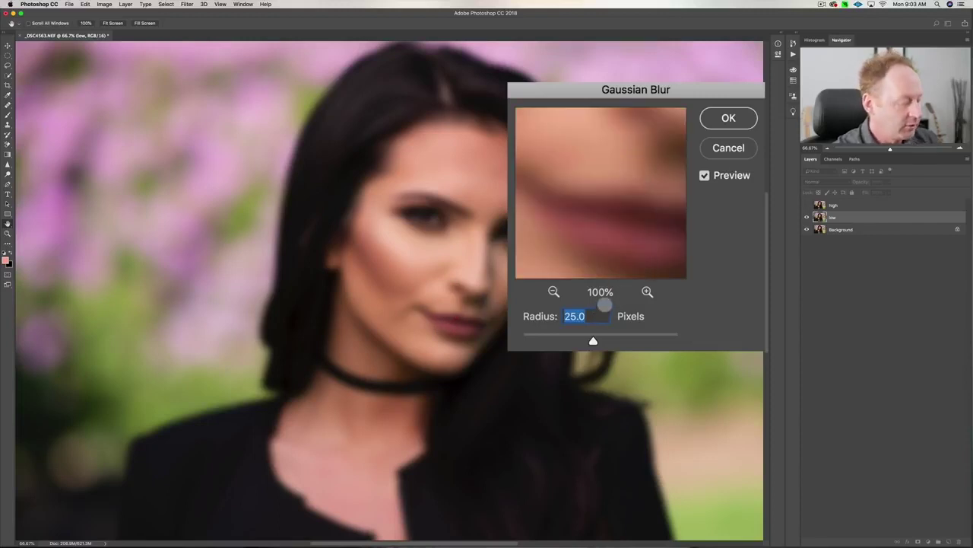
pyautogui.write('10')
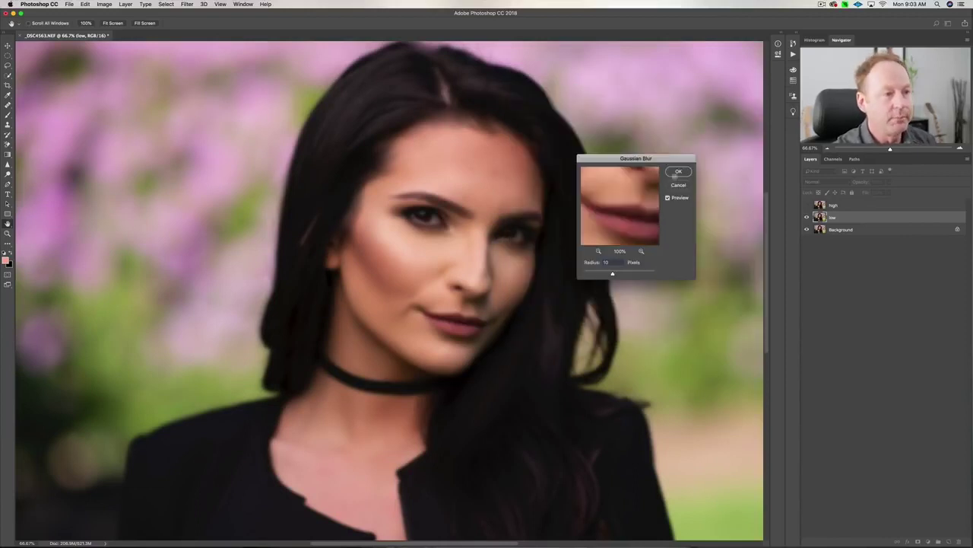
pyautogui.click(678, 170)
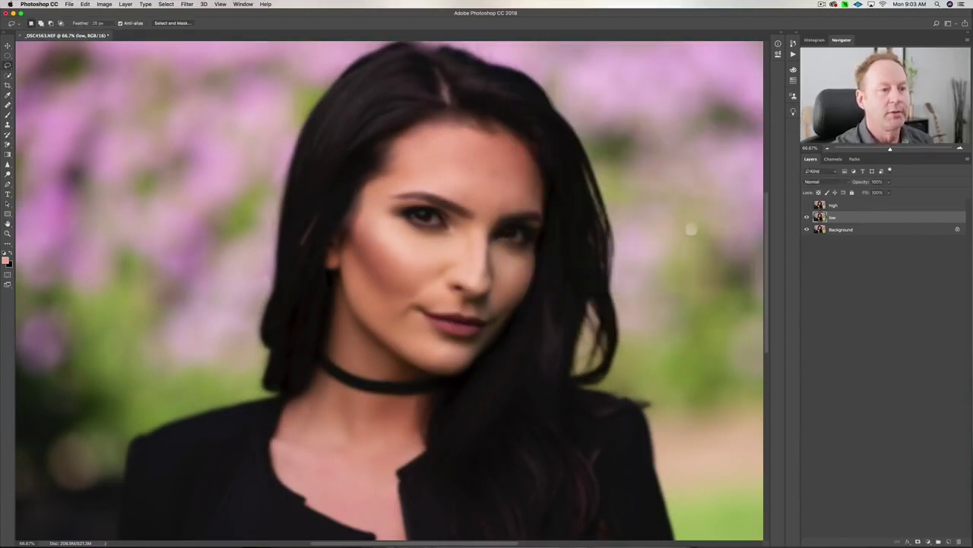
# Show high, Apply Image from inverted low (Add, Scale 2, Offset 0), and blend it in Linear Light
pyautogui.click(845, 205)
pyautogui.click(807, 204)
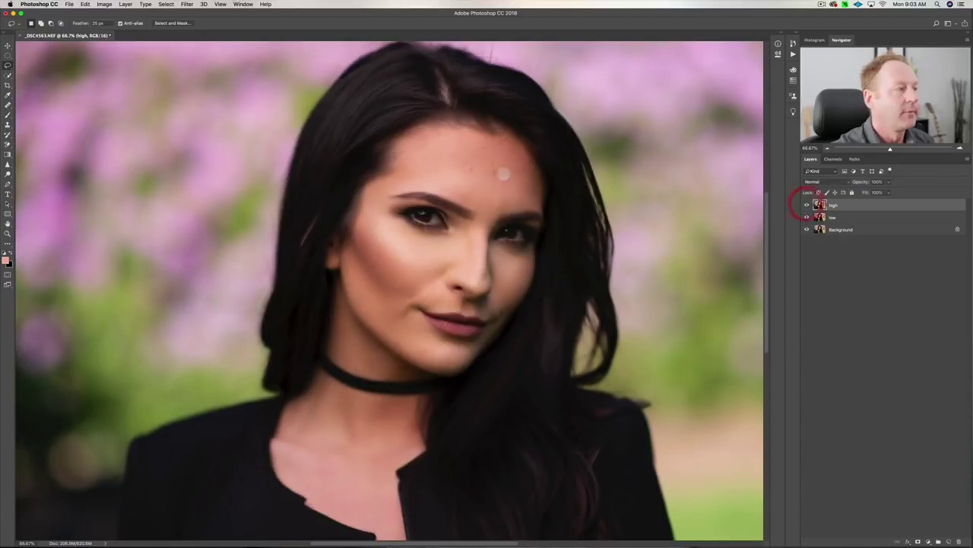
pyautogui.click(104, 4)
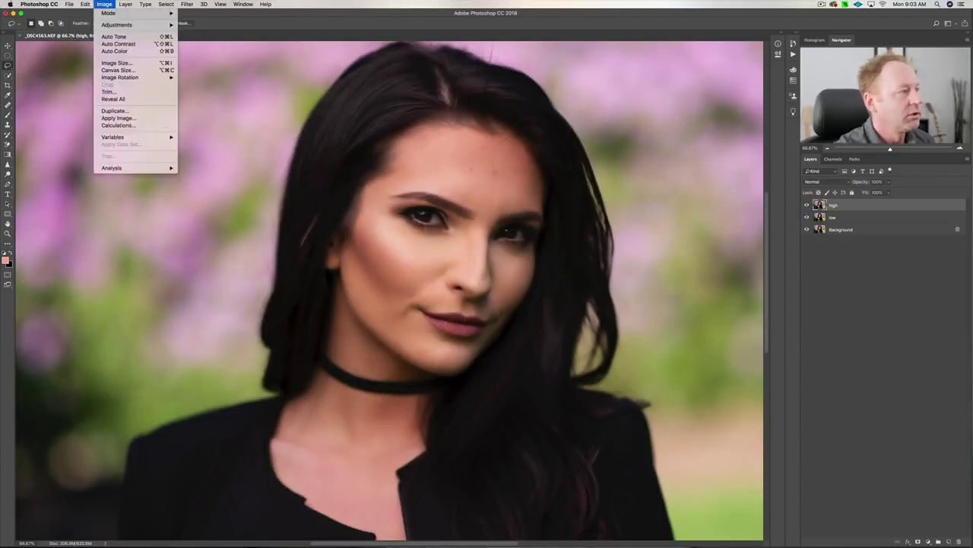
pyautogui.click(160, 120)
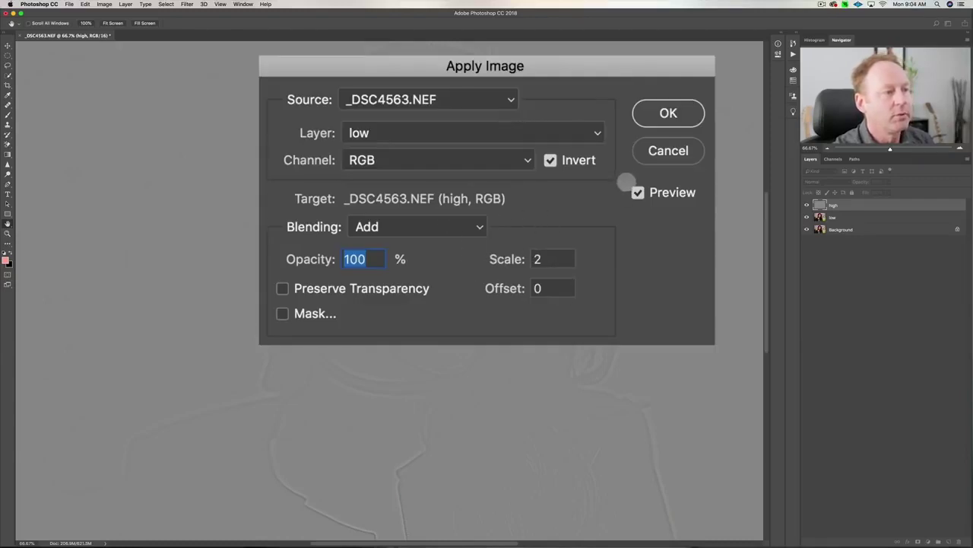
pyautogui.click(668, 113)
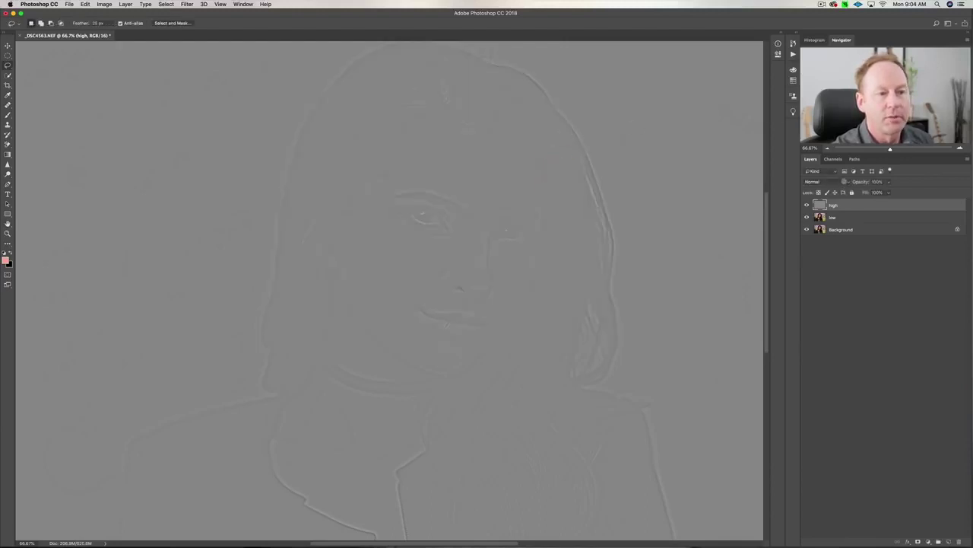
pyautogui.click(840, 181)
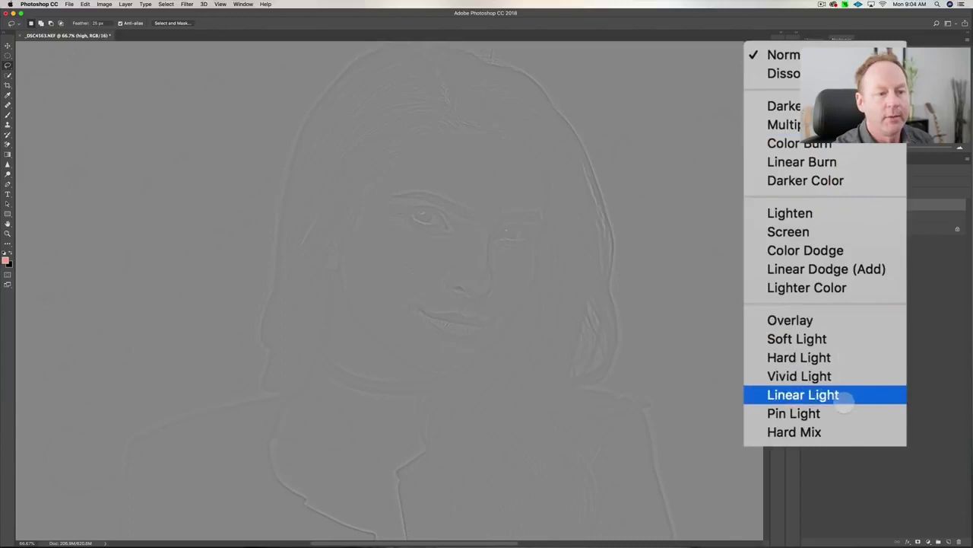
pyautogui.click(844, 395)
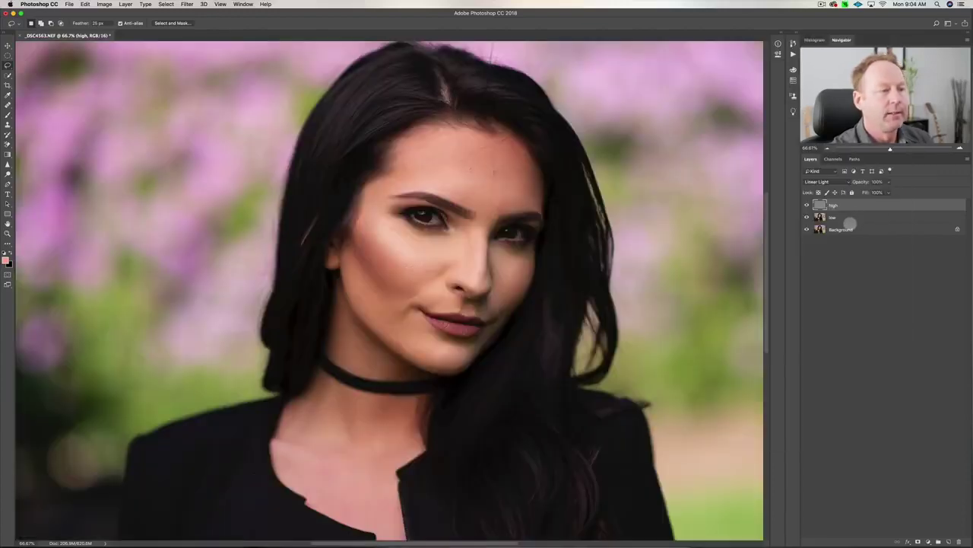
# Group the high and low layers with Cmd+G and name the group 'fs'
pyautogui.click(849, 217)
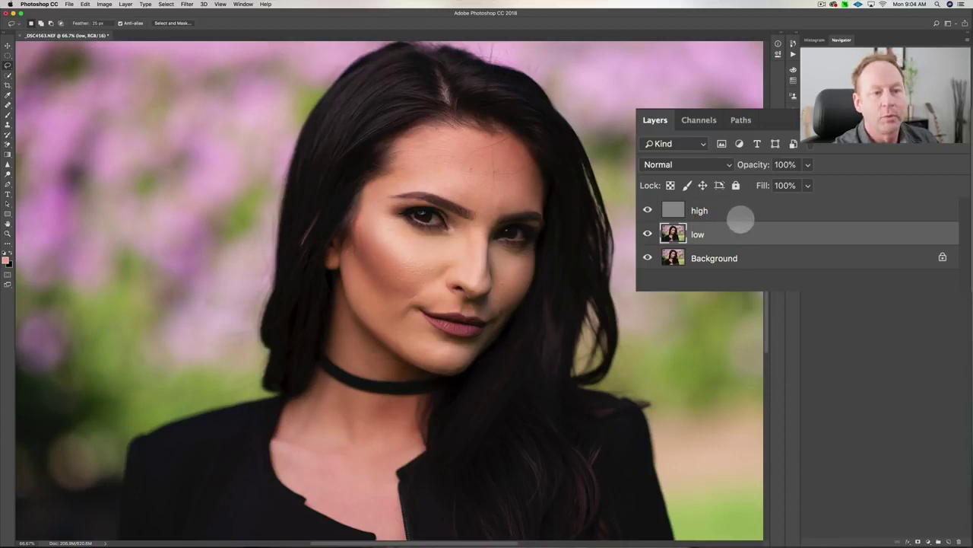
pyautogui.click(734, 210)
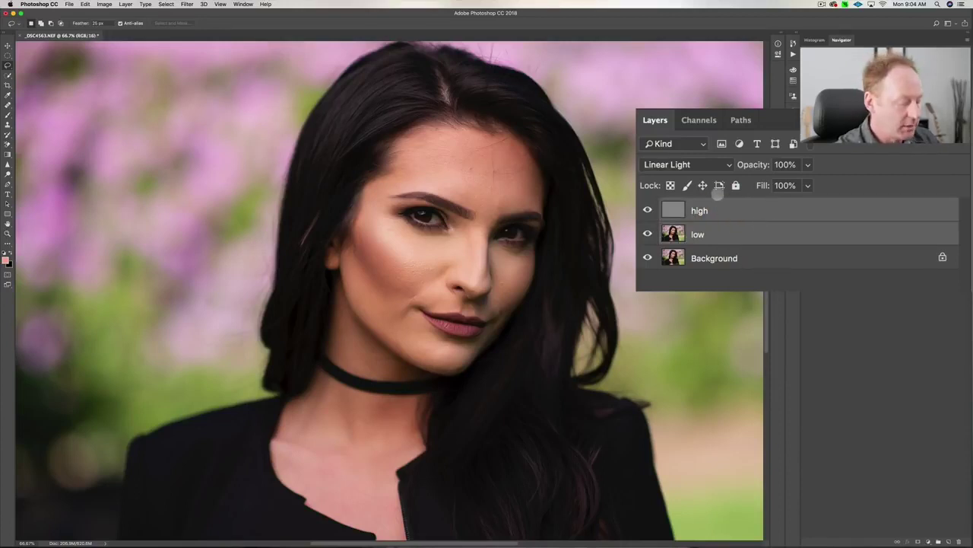
pyautogui.press('super+g')
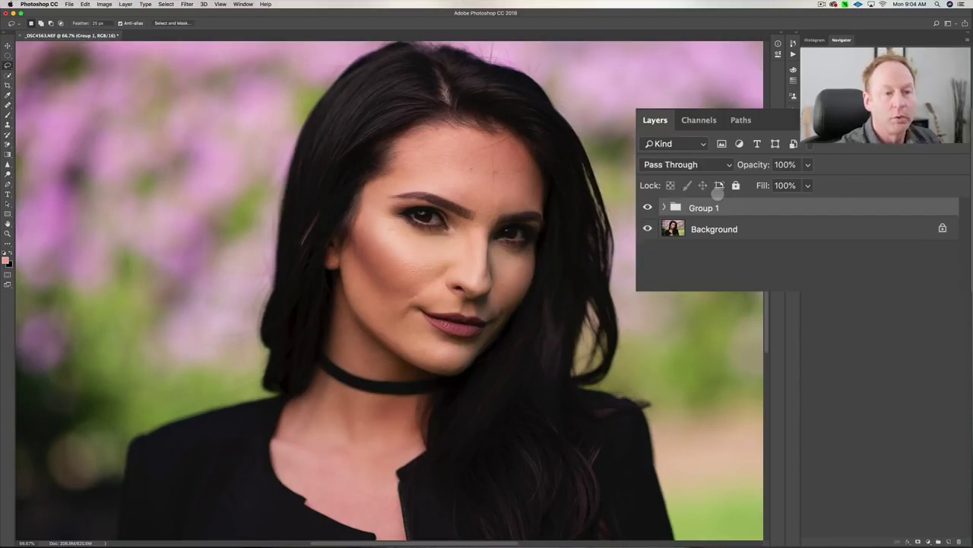
pyautogui.doubleClick(705, 207)
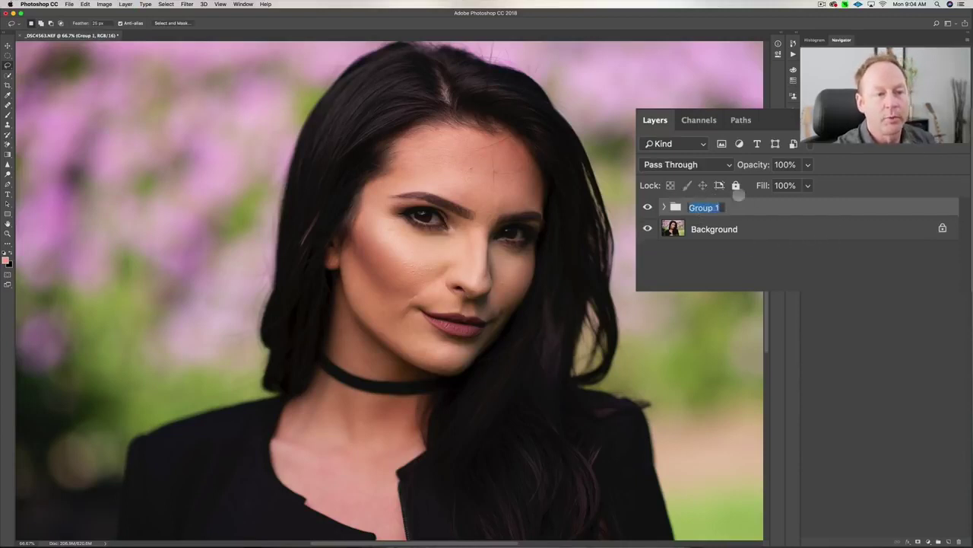
pyautogui.write('fs')
pyautogui.press('Return')
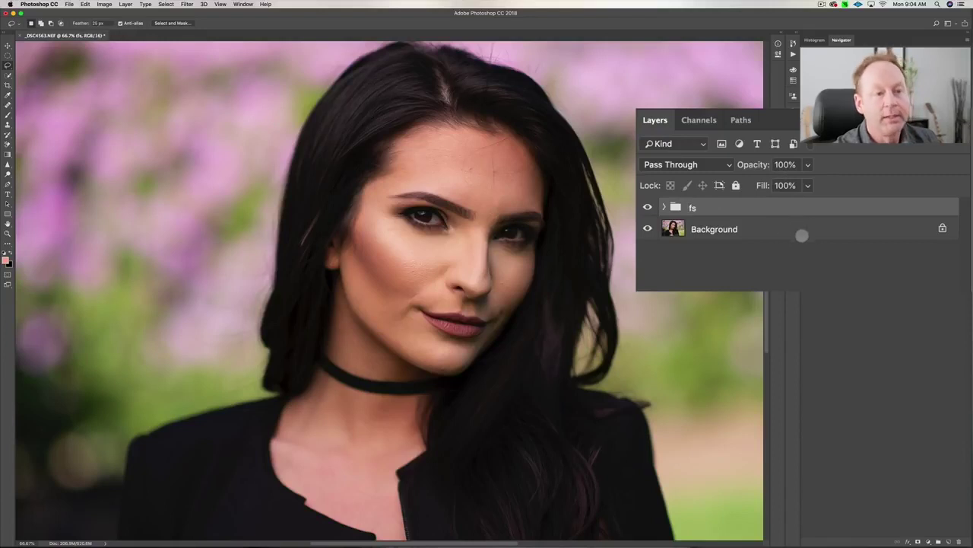
# Expand the fs group and select the low layer inside it
pyautogui.click(664, 207)
pyautogui.click(743, 252)
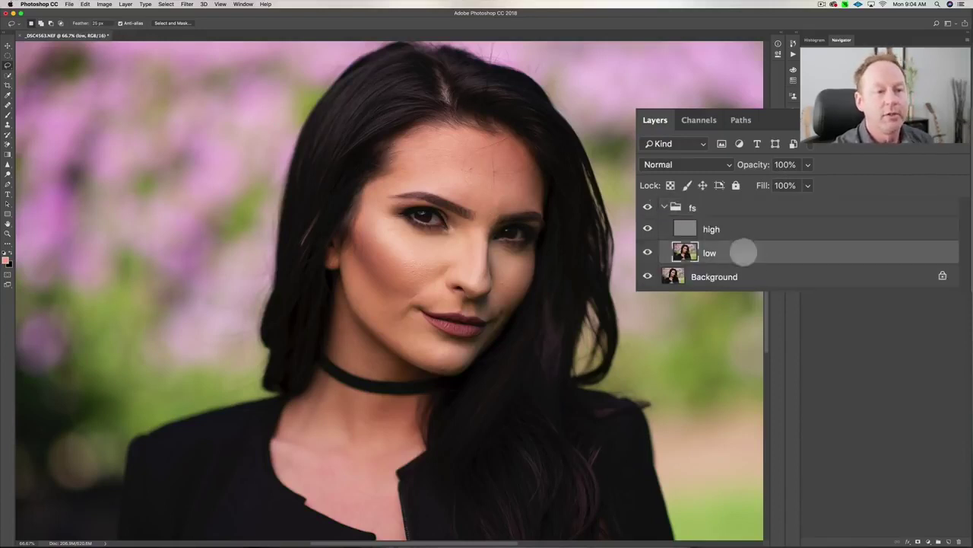
pyautogui.click(752, 228)
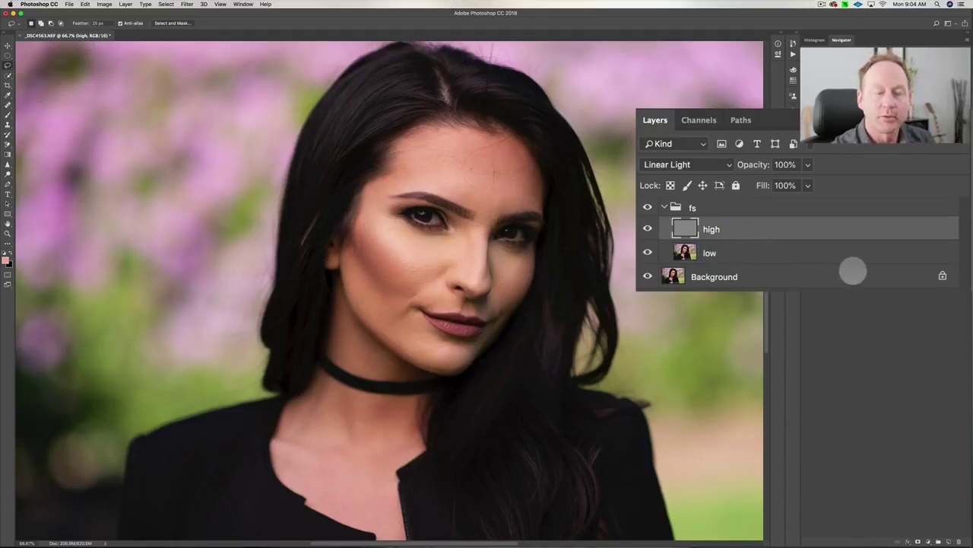
pyautogui.click(792, 252)
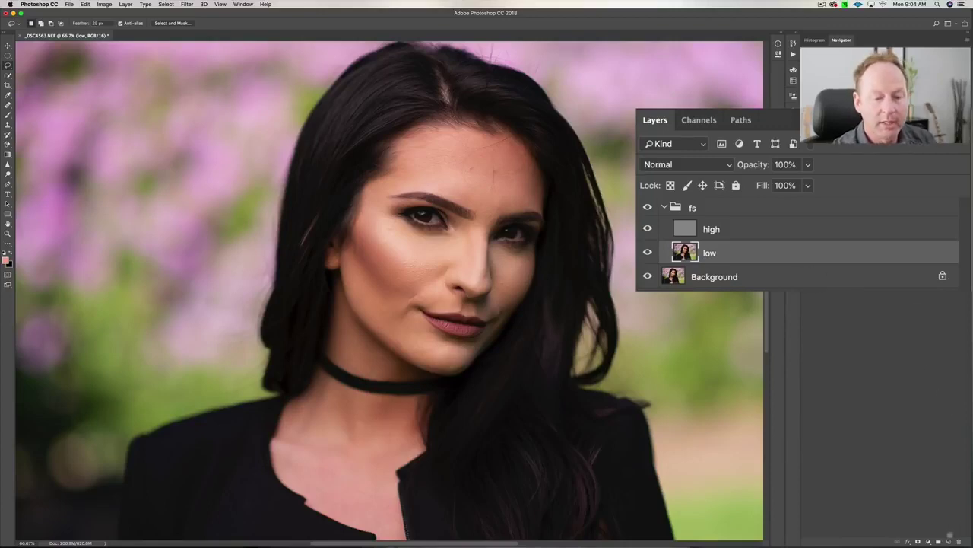
# Add a blank layer above low in the fs group and switch to the Brush tool
pyautogui.click(950, 541)
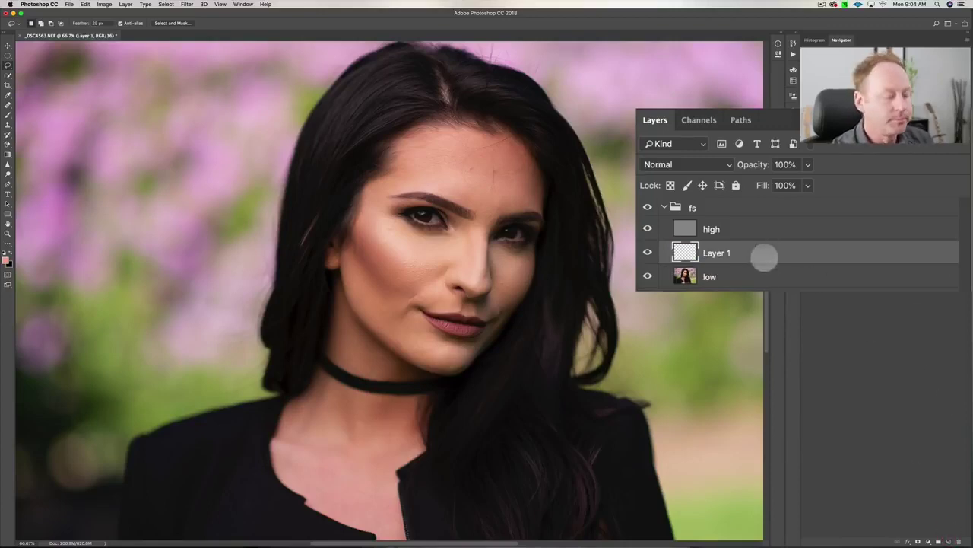
pyautogui.press('b')
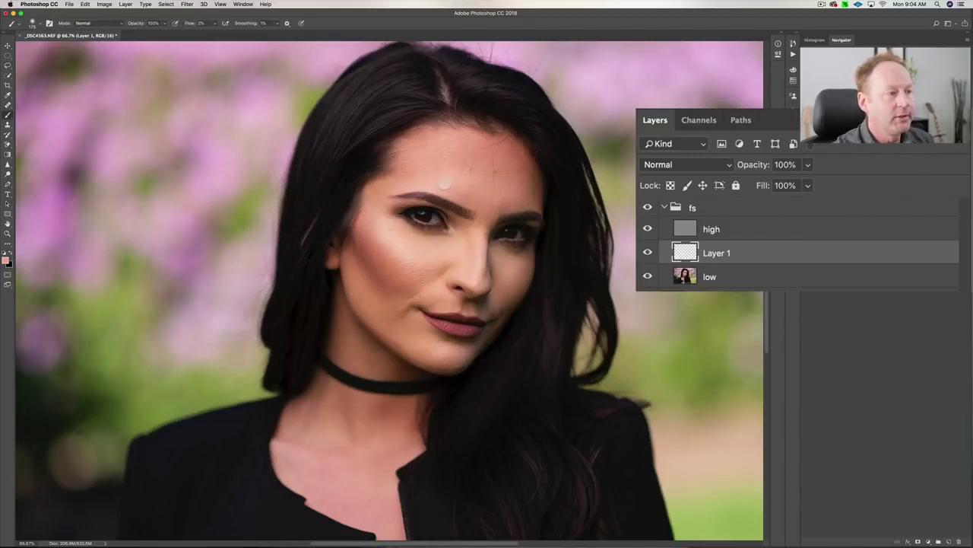